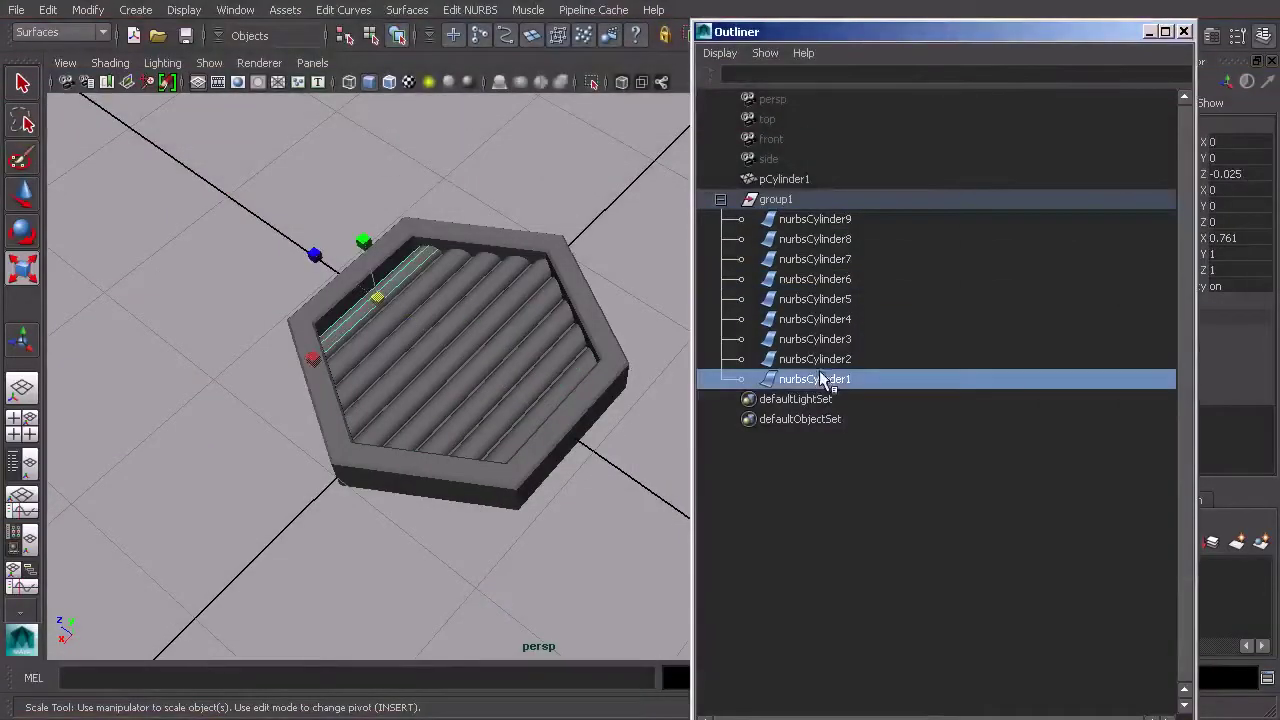
- Parent the hexagonal frame pCylinder1 under group1 with the nine NURBS cylinders
click(783, 180)
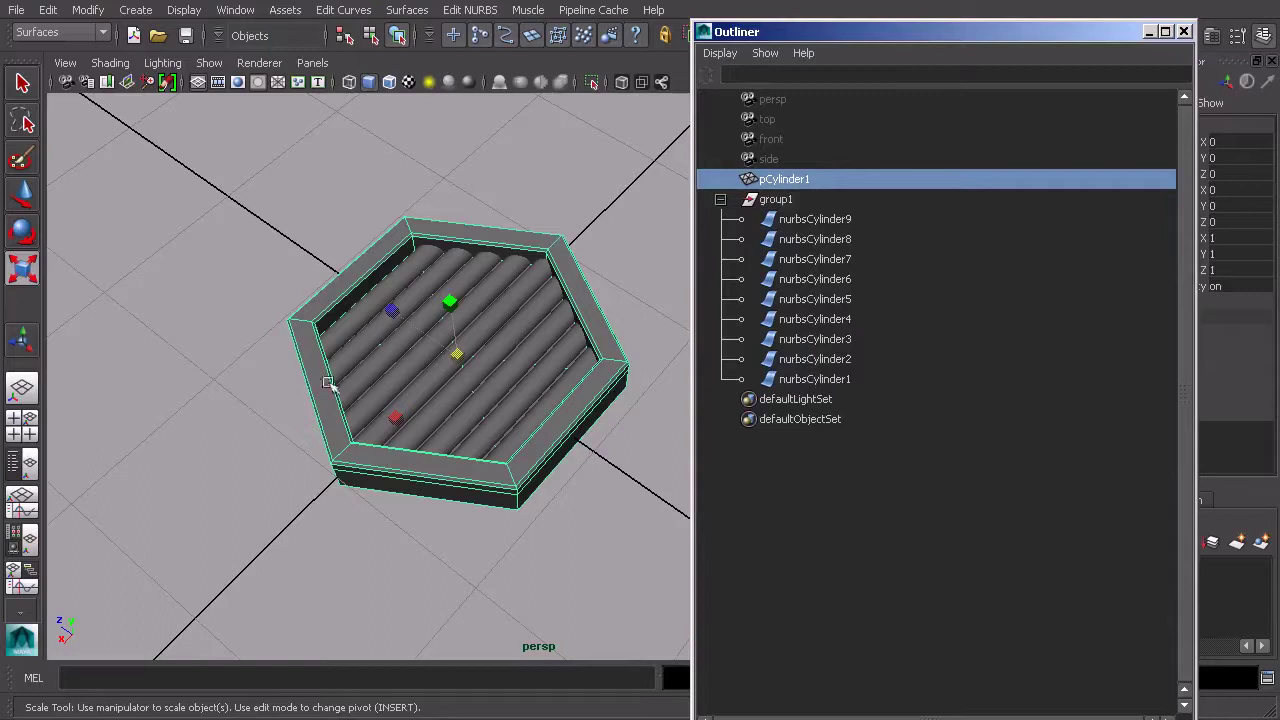
middle_drag(752, 184, 760, 201)
click(780, 185)
alt+drag(588, 283, 623, 286)
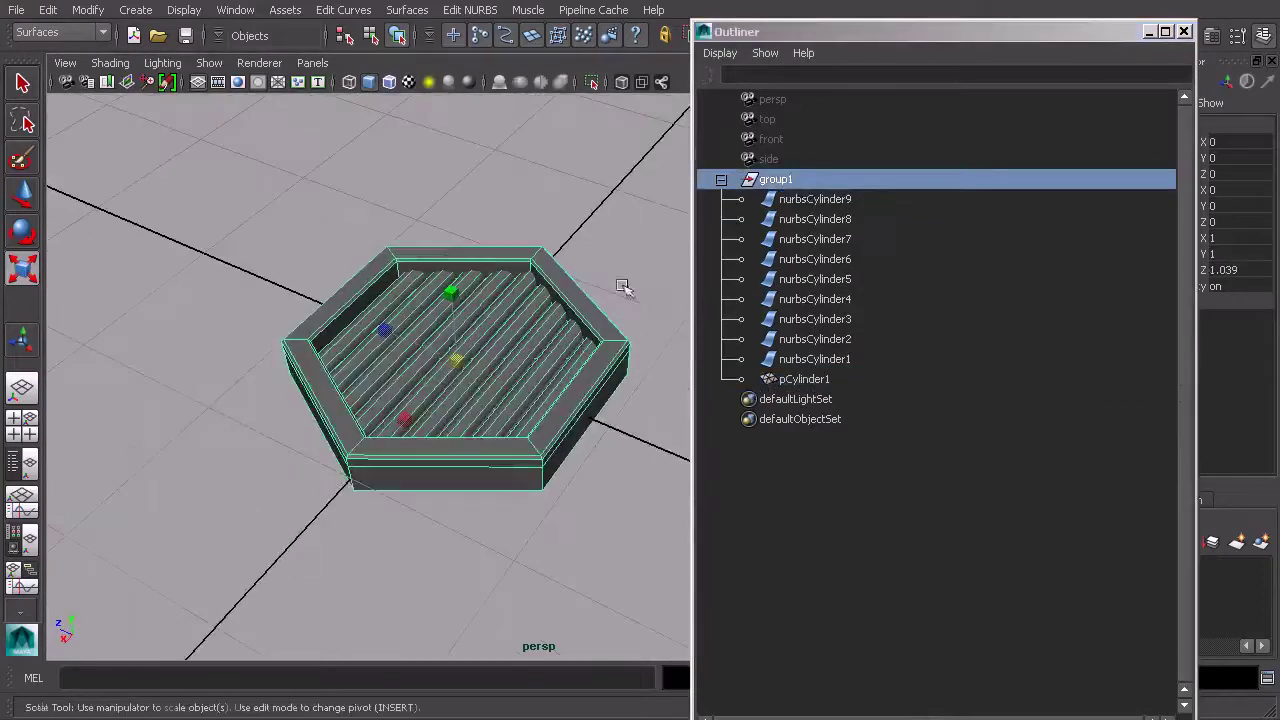
- Rename group1 as cell
double_click(778, 180)
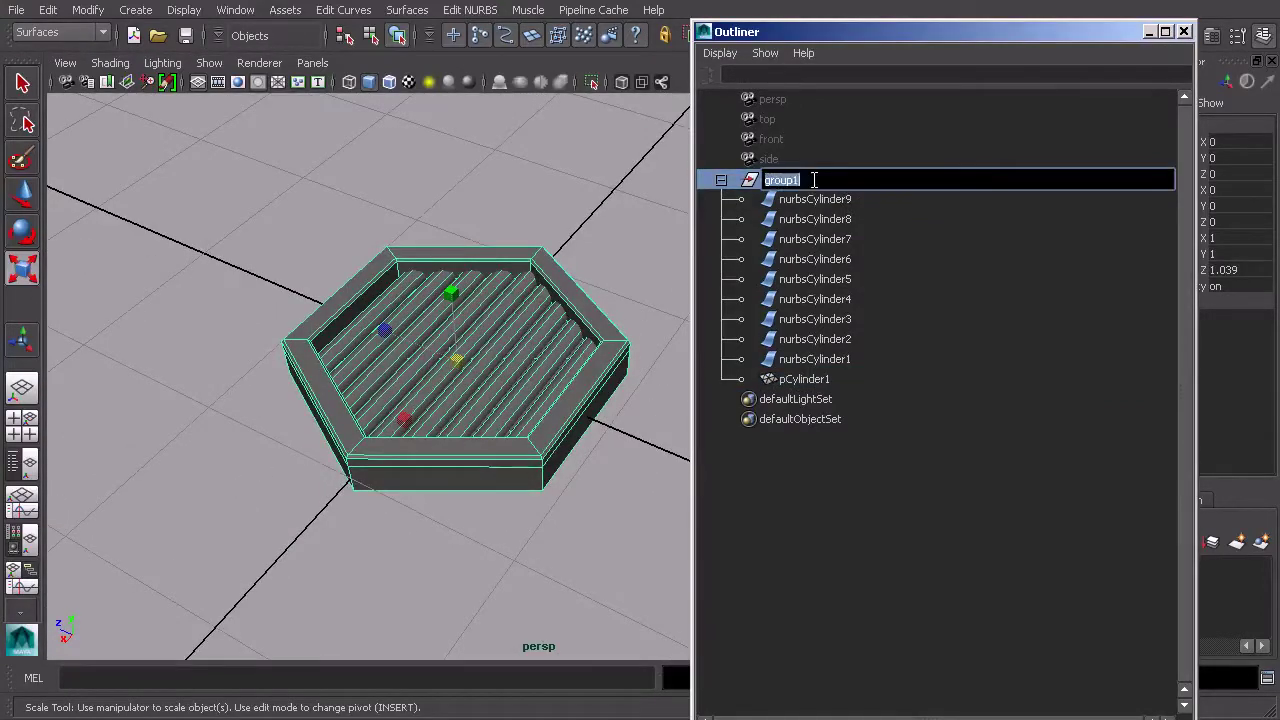
text(cell)
key(Return)
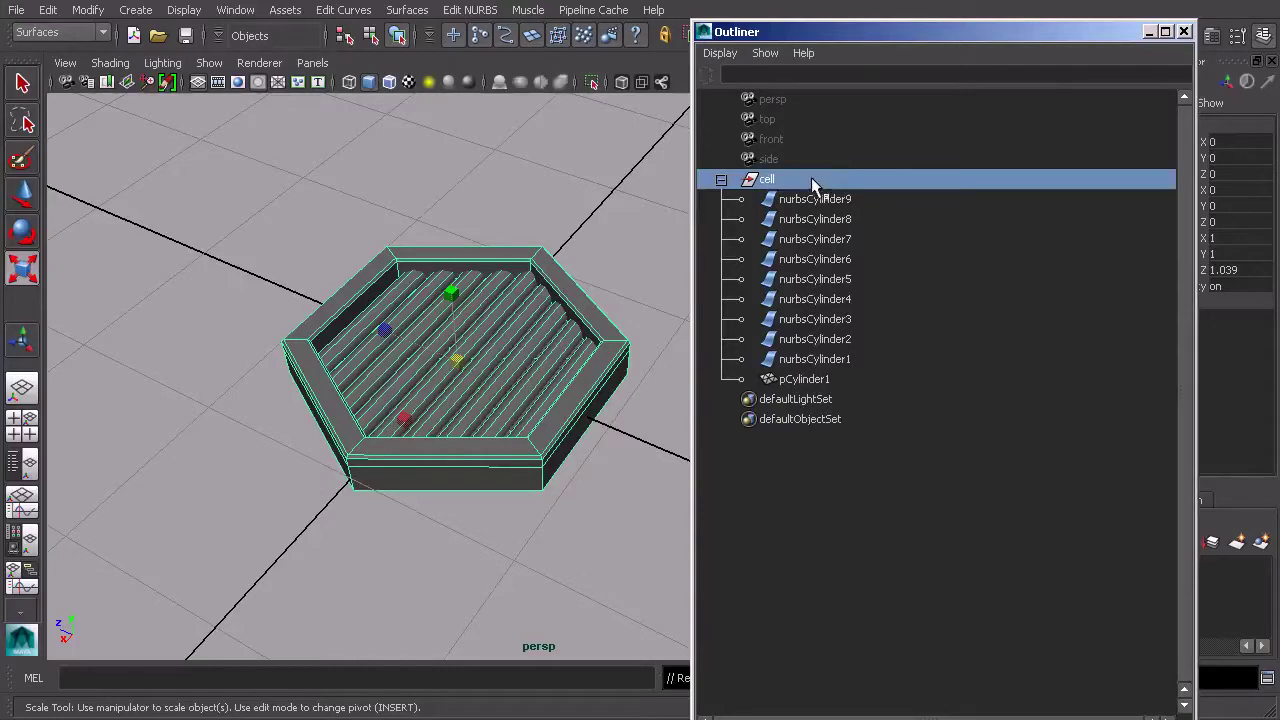
- Rename all nine NURBS cylinders inside the cell group together, using the base name cell_
drag(894, 31, 883, 118)
click(804, 277)
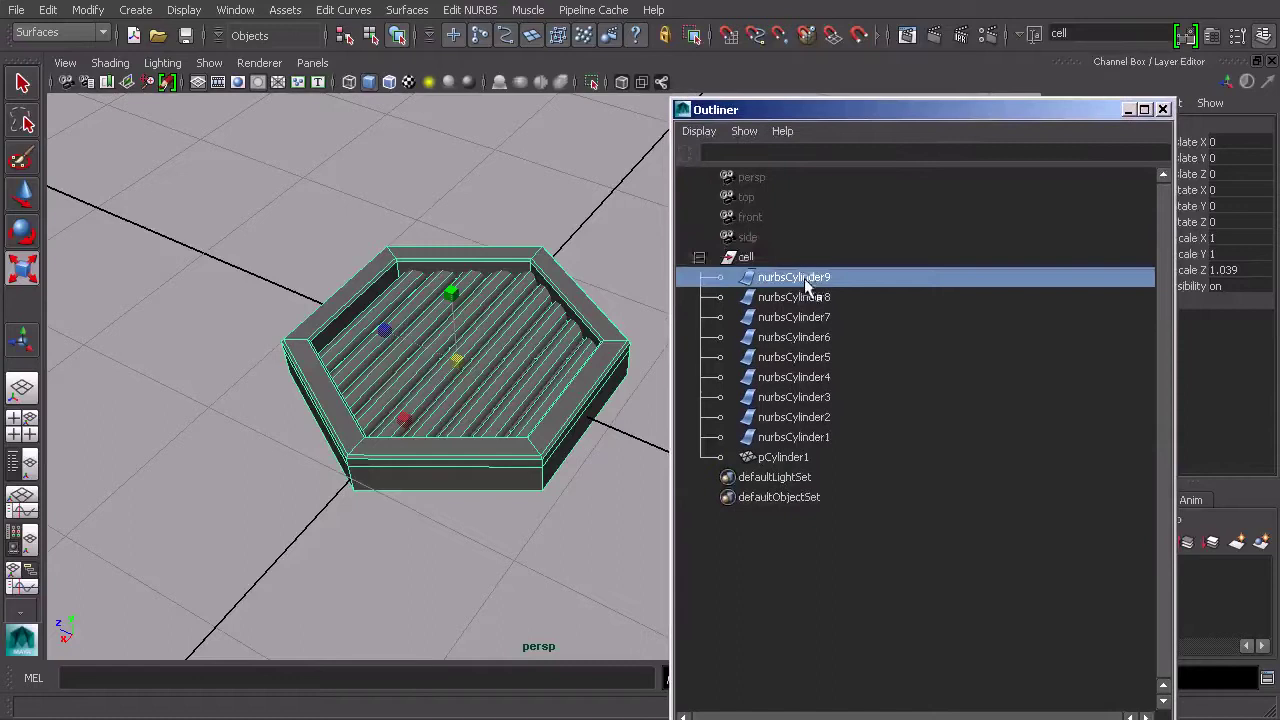
shift+click(804, 440)
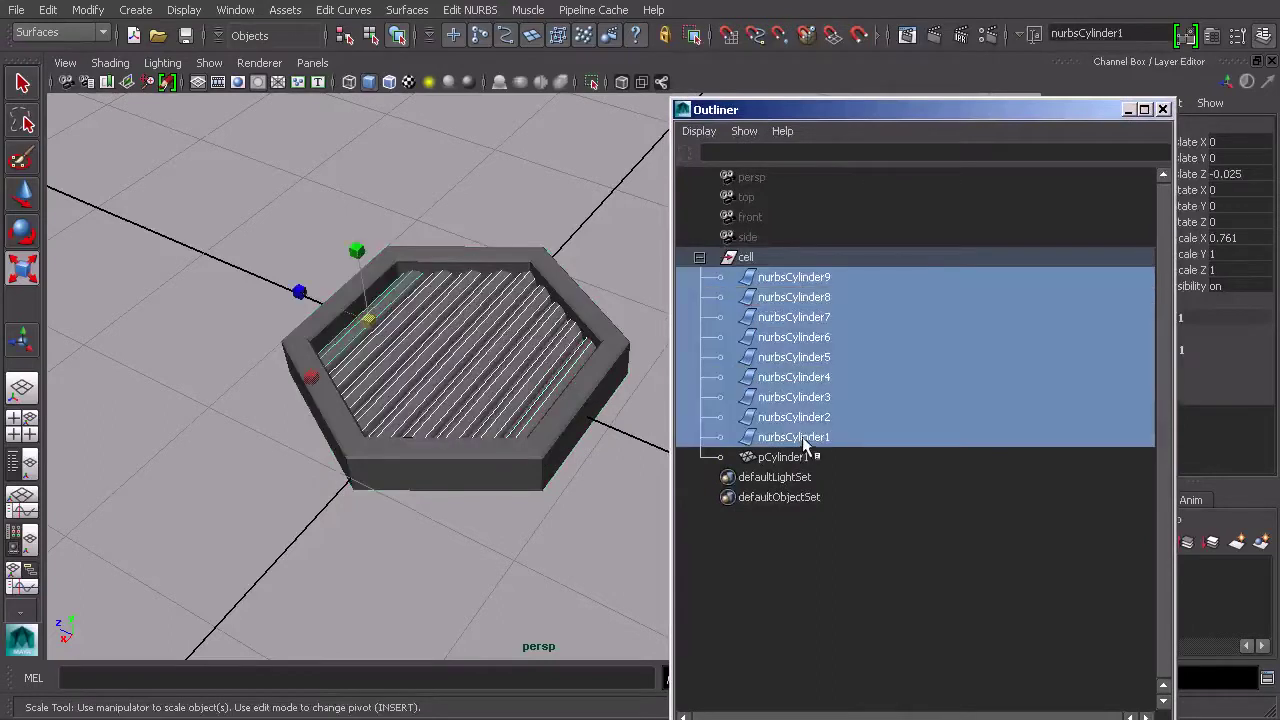
click(1034, 37)
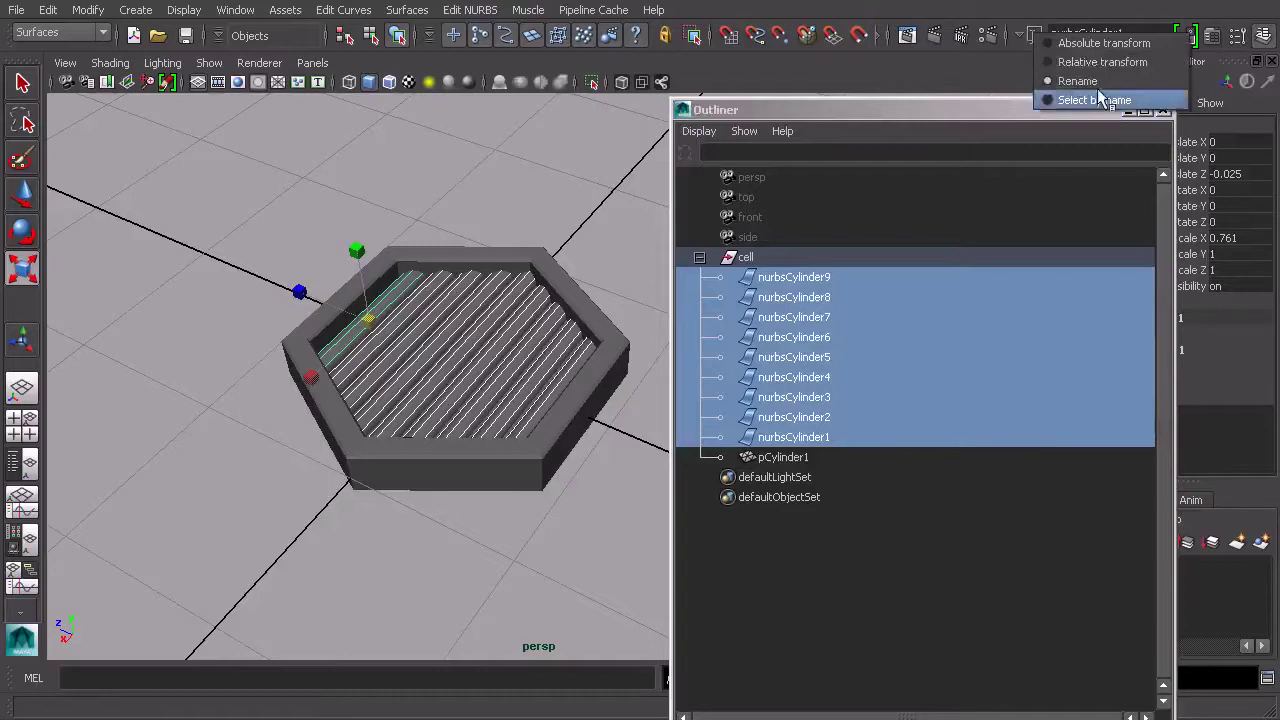
click(934, 90)
drag(1134, 33, 1049, 32)
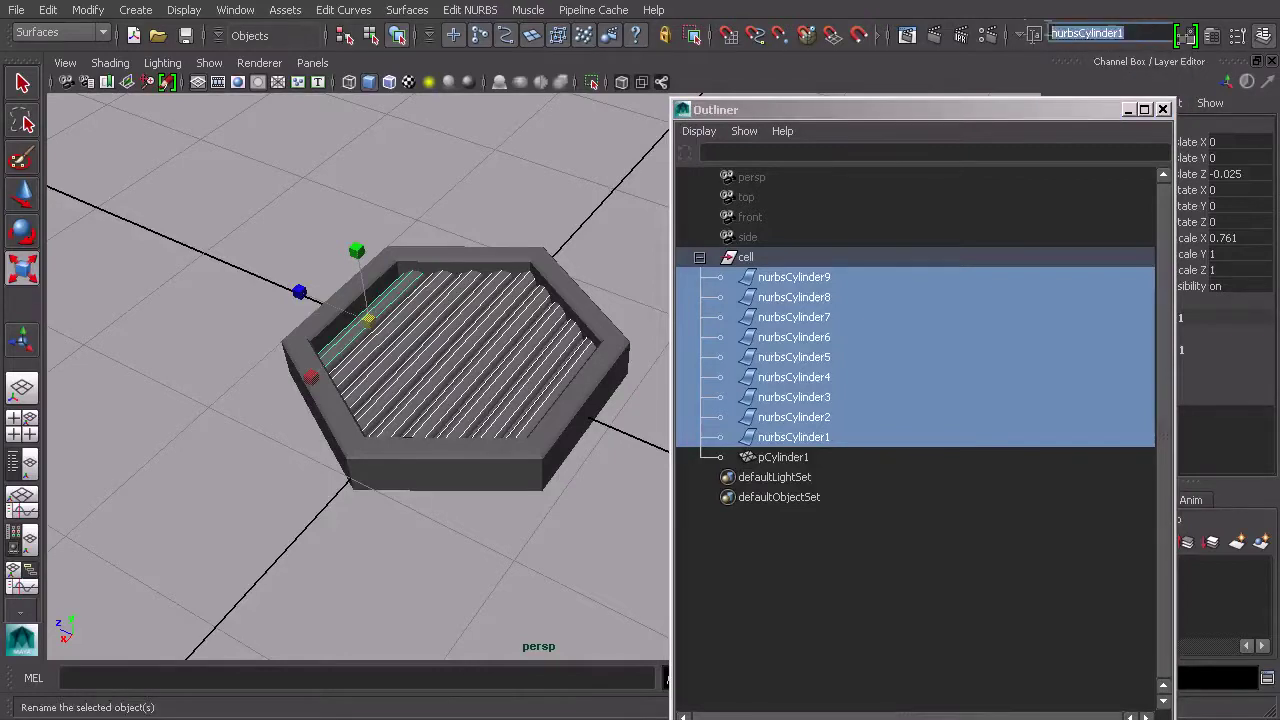
text(c)
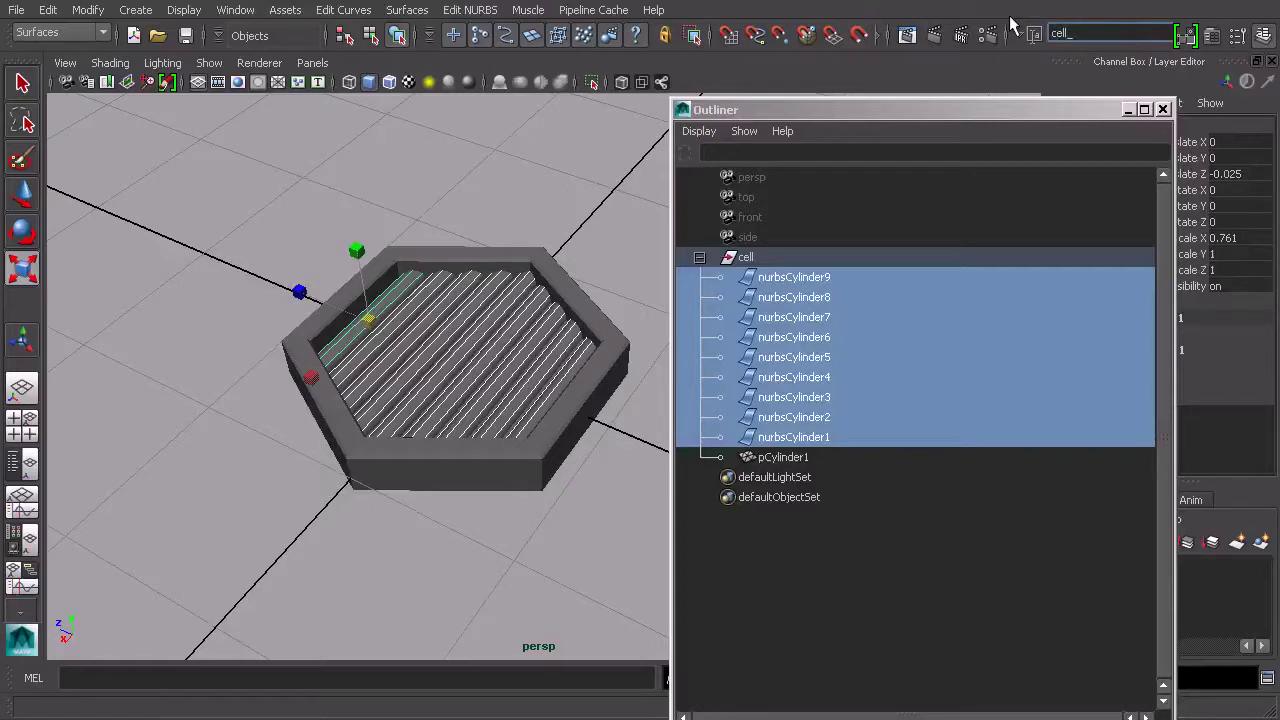
text(ell_)
key(Return)
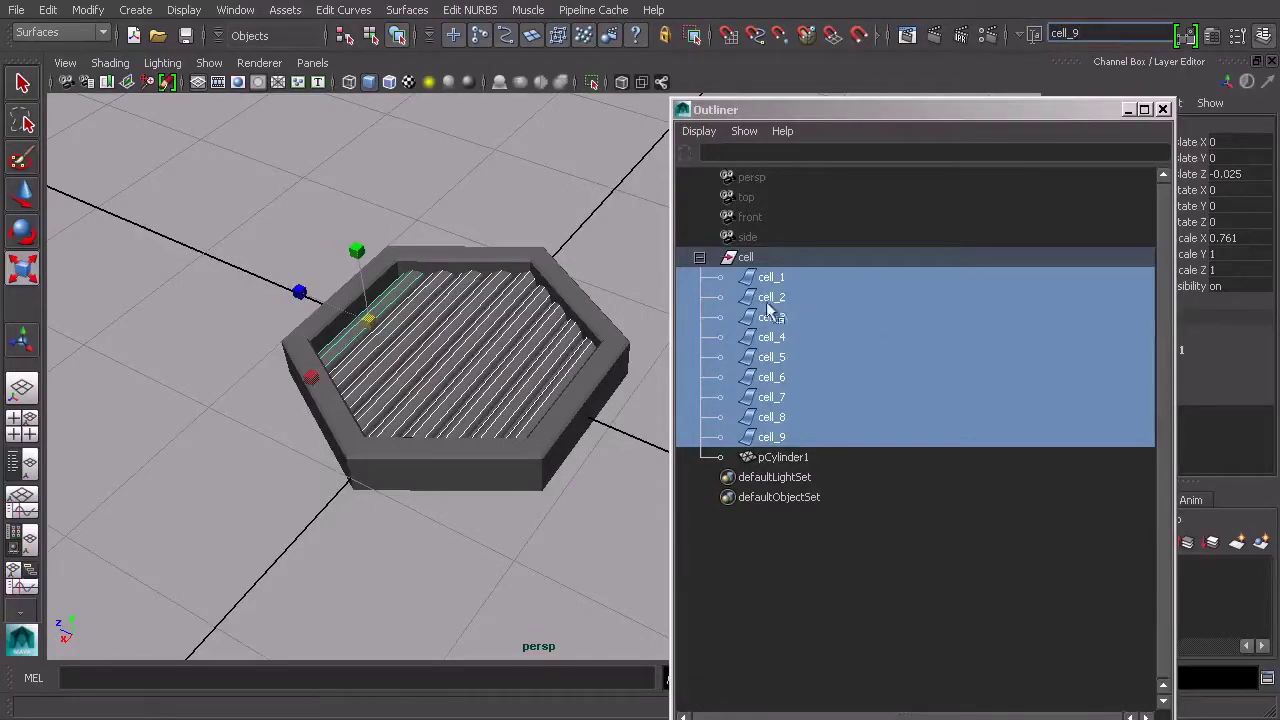
- Collapse the cell group's hierarchy and freeze the group's transformations
click(745, 262)
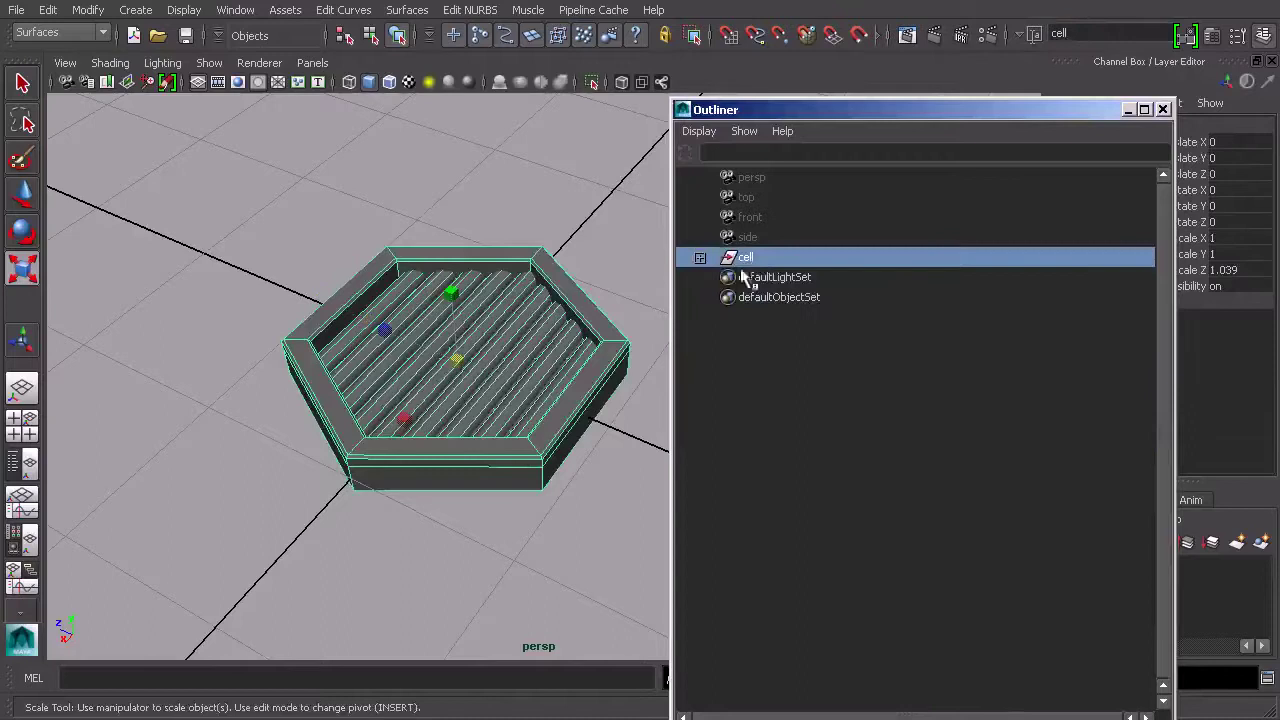
click(88, 10)
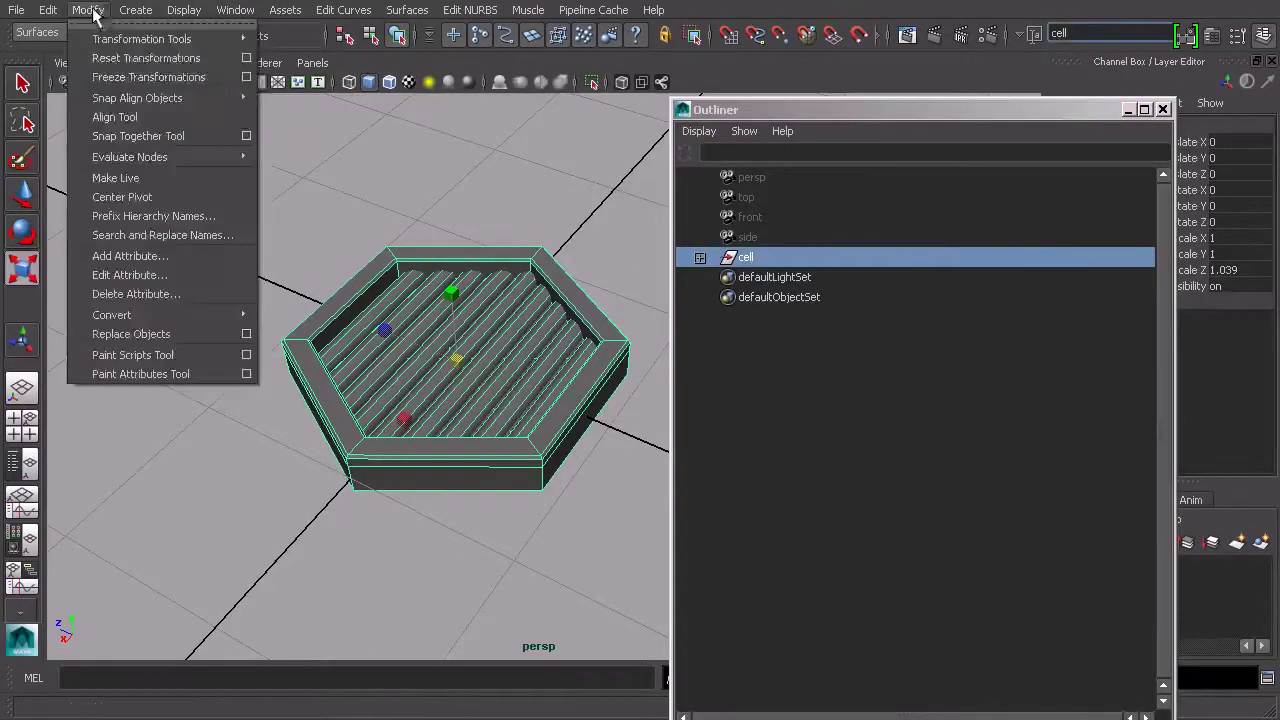
click(136, 77)
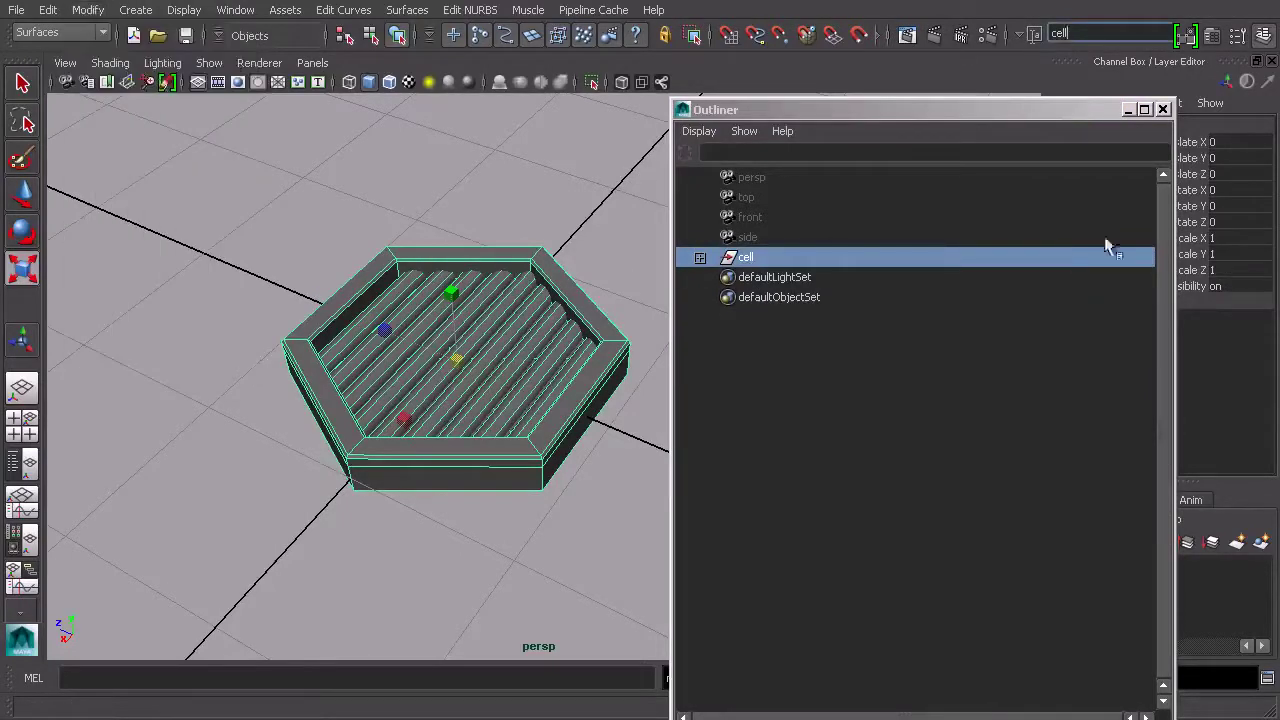
alt+drag(469, 306, 464, 400)
key(r)
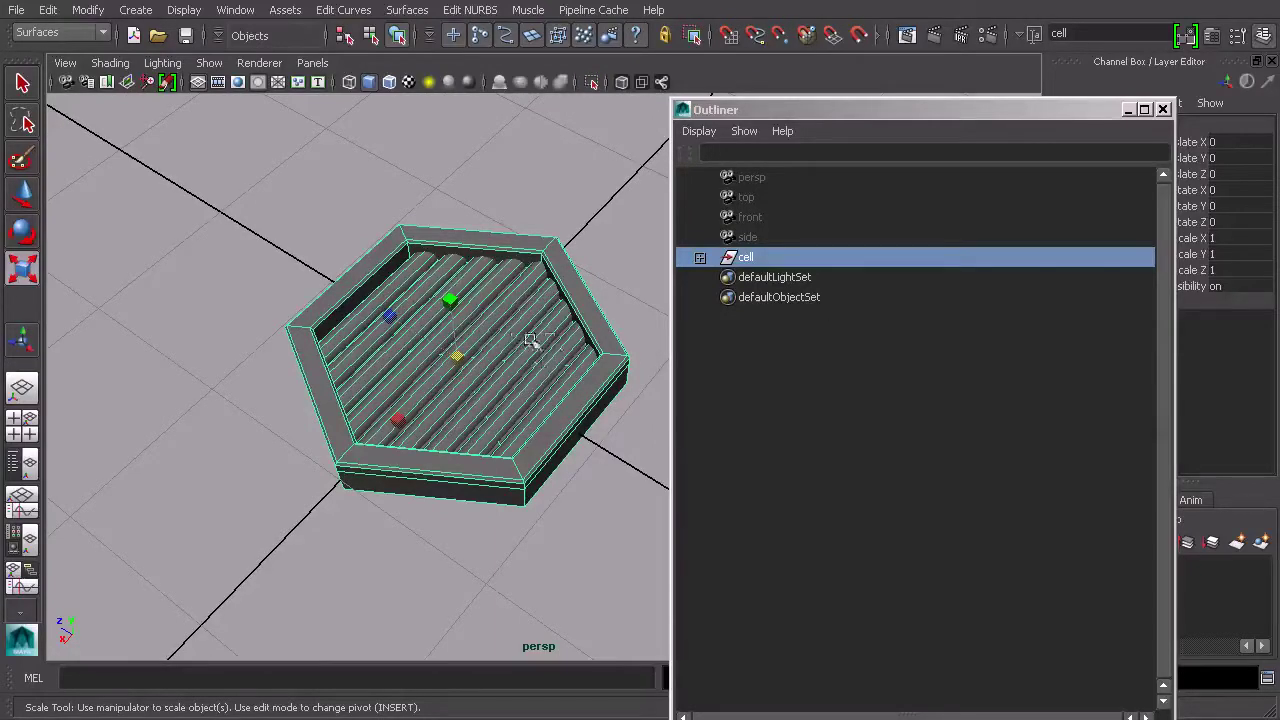
click(420, 270)
click(457, 279)
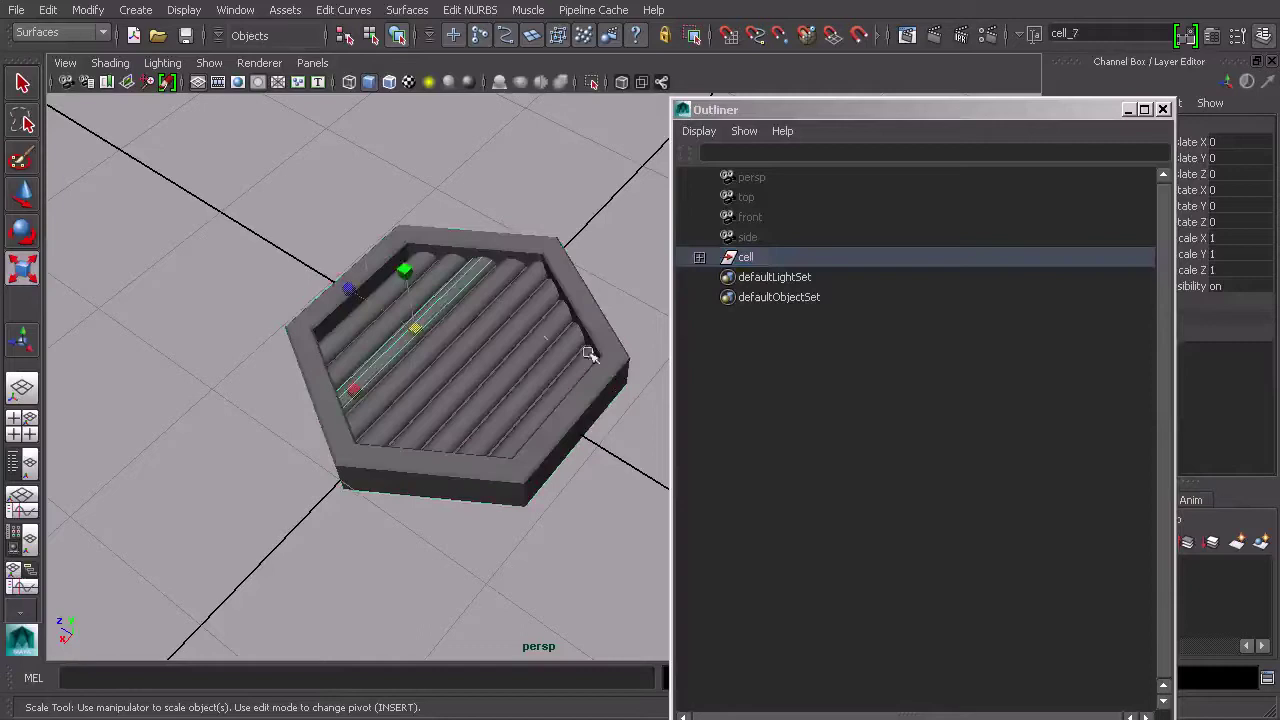
click(607, 367)
- Close the Outliner, duplicate the cell group, and move the copy beside the original to a Translate Z of about -1.761
click(735, 257)
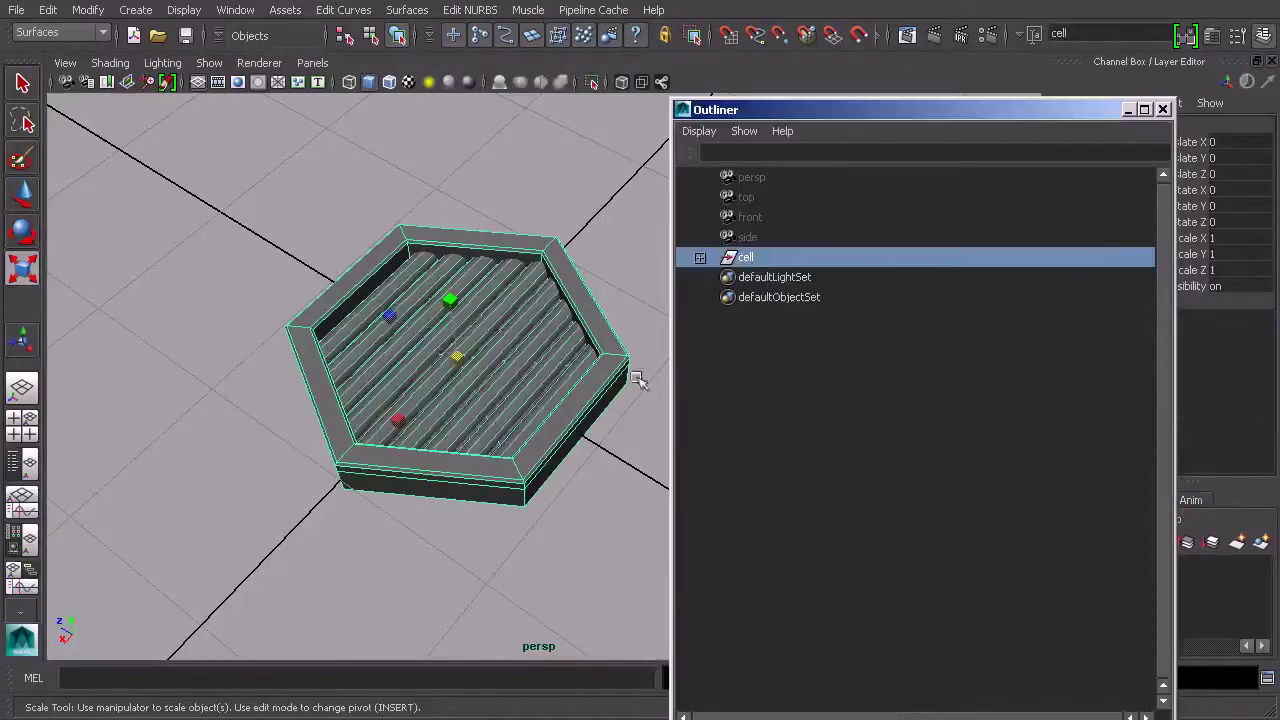
click(1164, 110)
scroll(632, 425, down, 6)
alt+drag(632, 425, 593, 431)
scroll(596, 430, up, 5)
alt+middle_drag(520, 433, 577, 426)
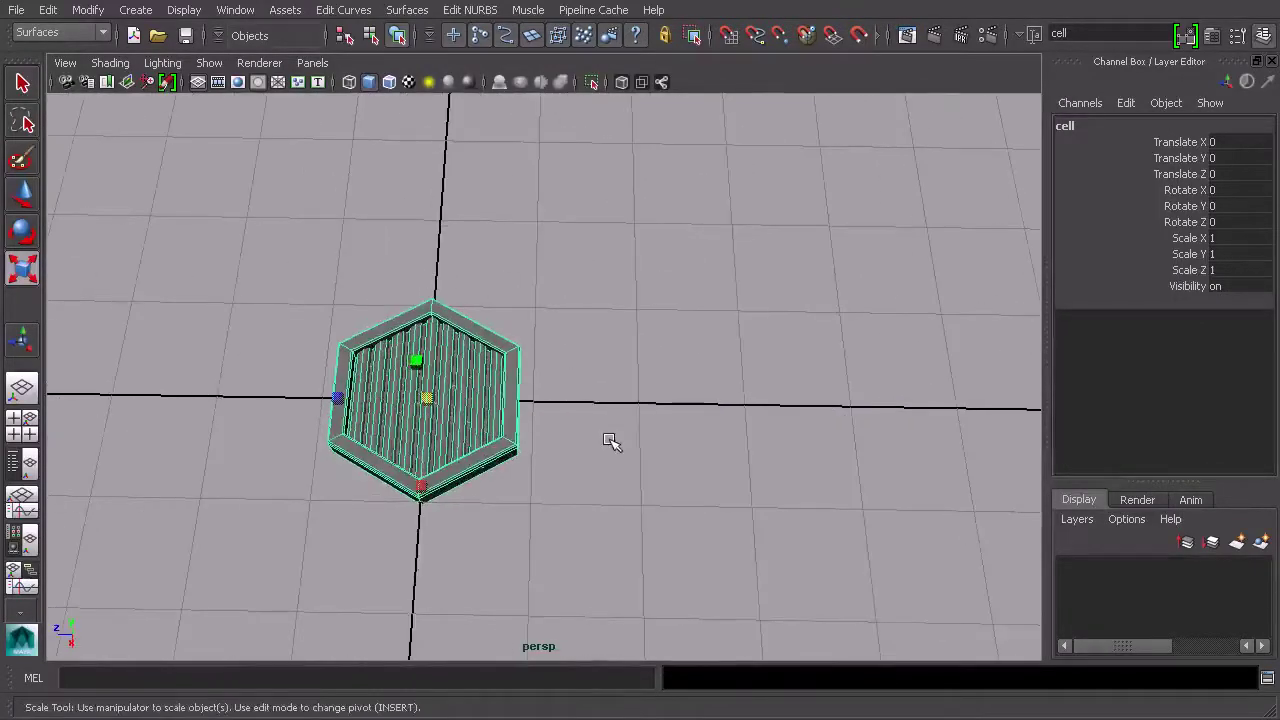
key(ctrl+d)
key(w)
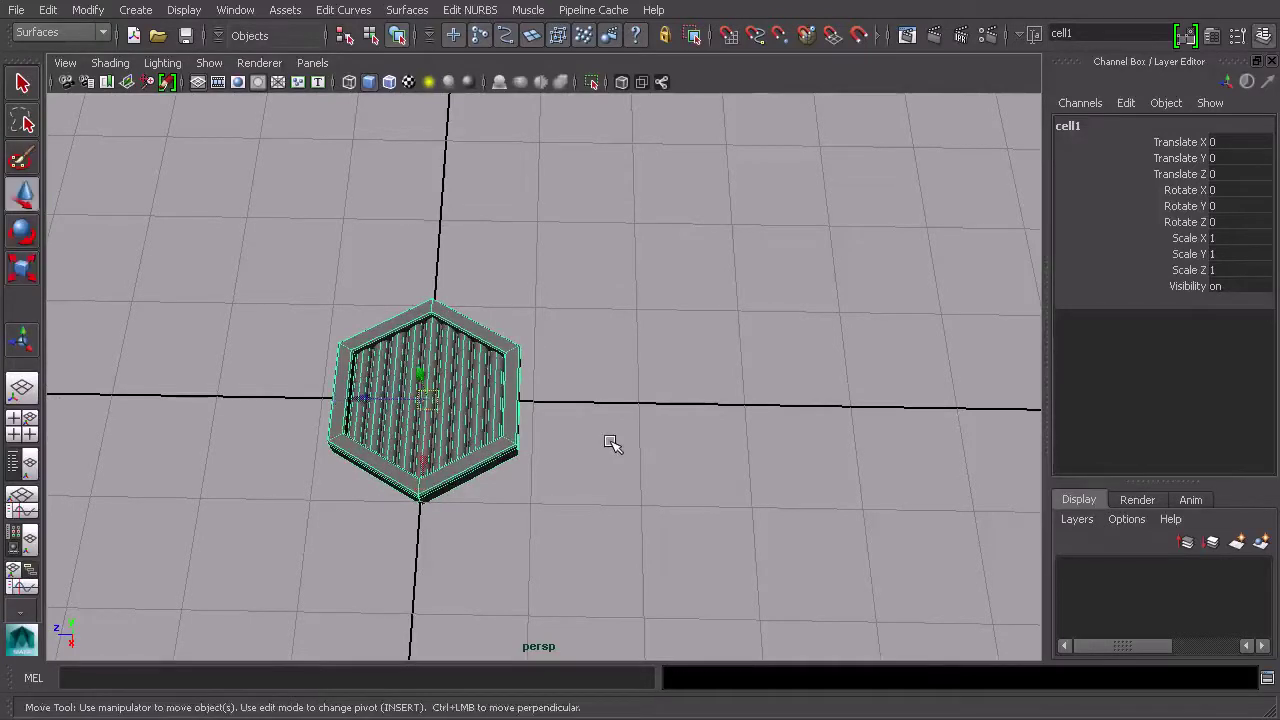
alt+drag(608, 437, 694, 391)
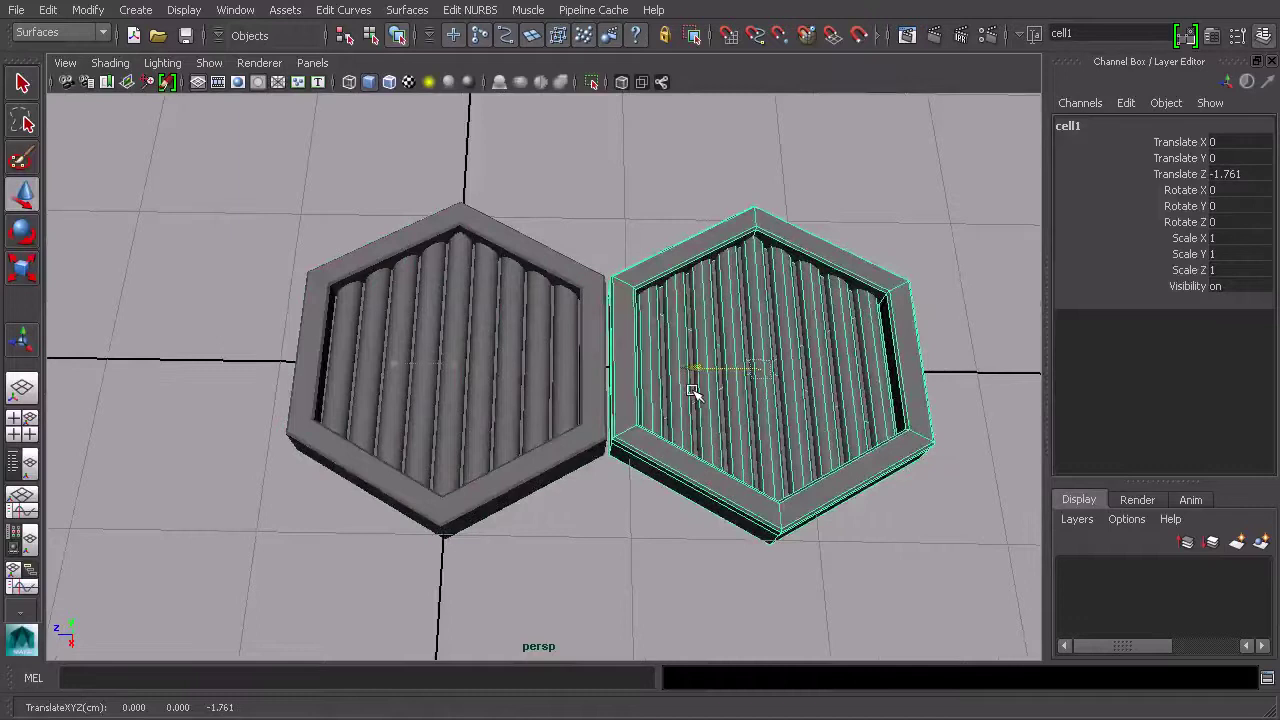
- Refine the copied cell's Translate Z to -1.74 to close the gap between the two hexagonal frames
scroll(692, 390, up, 5)
scroll(680, 384, up, 2)
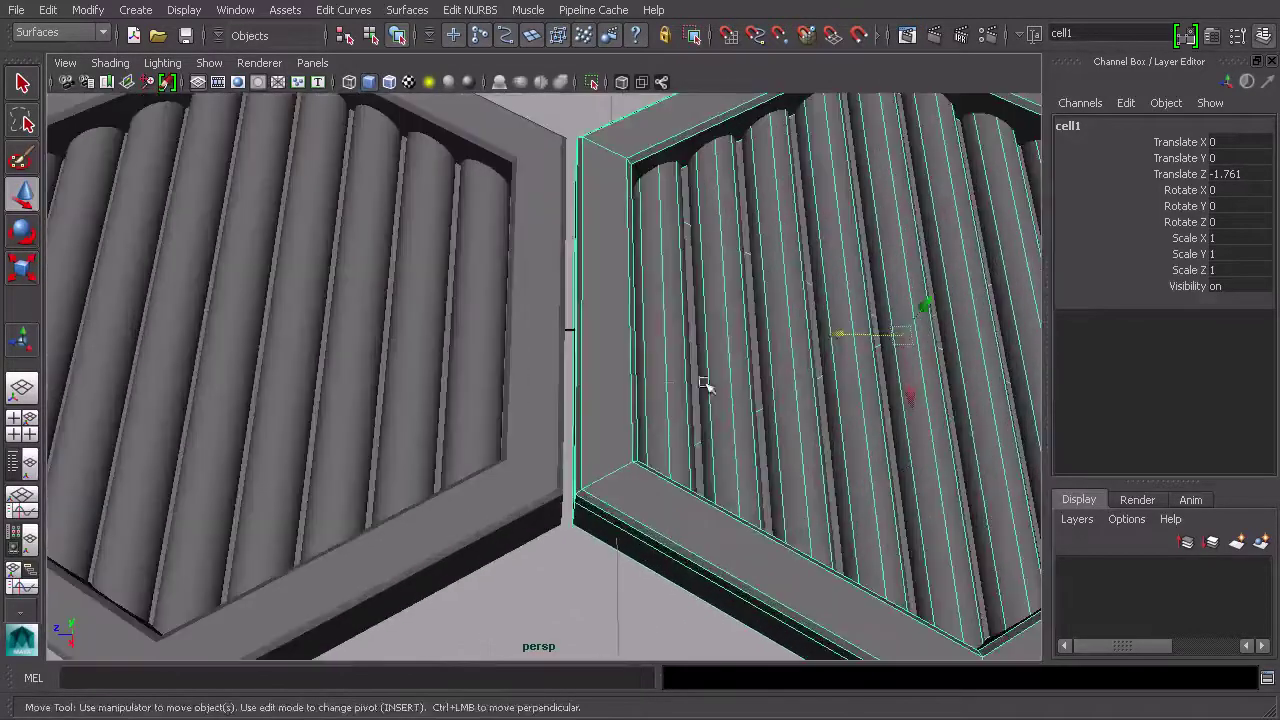
drag(837, 337, 834, 336)
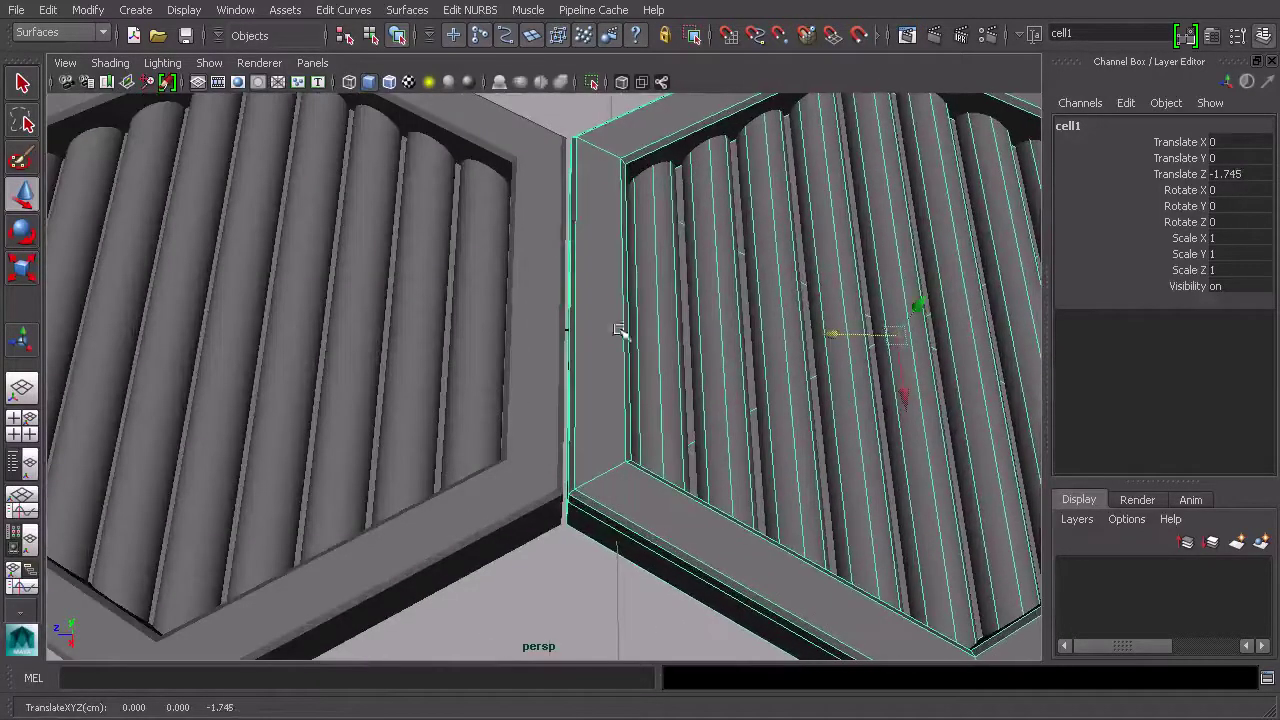
click(1245, 175)
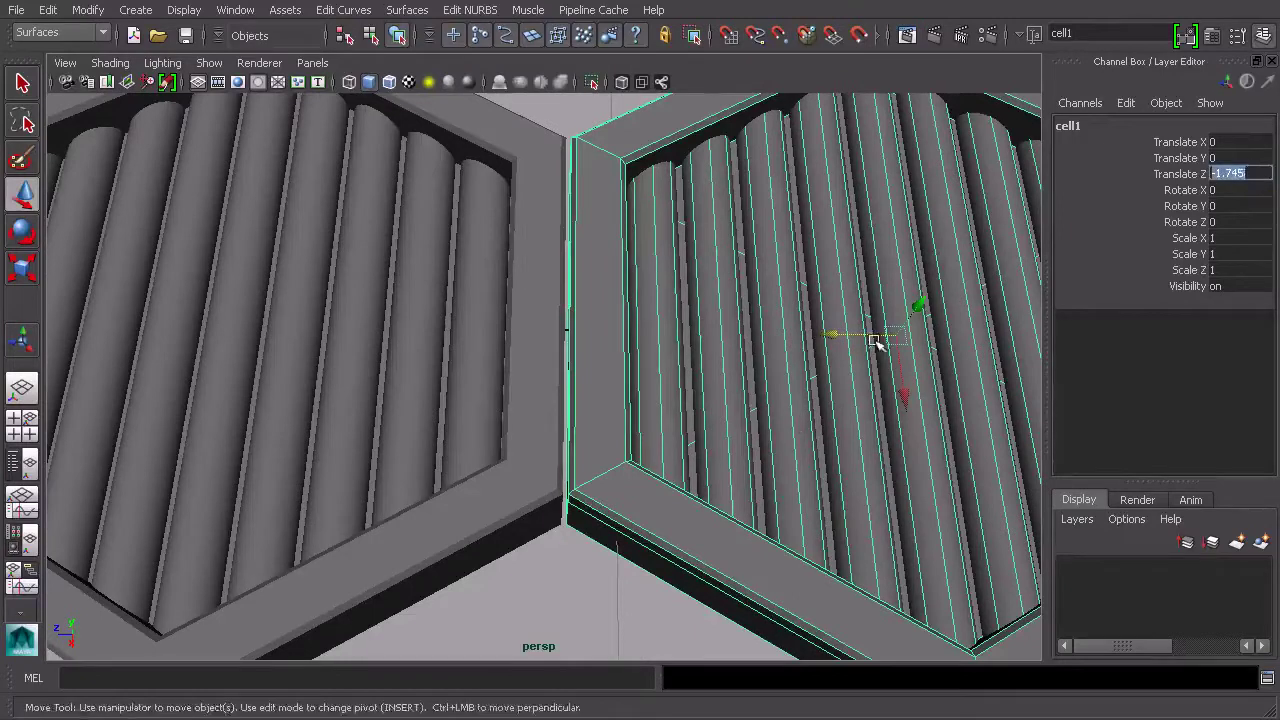
drag(871, 337, 845, 336)
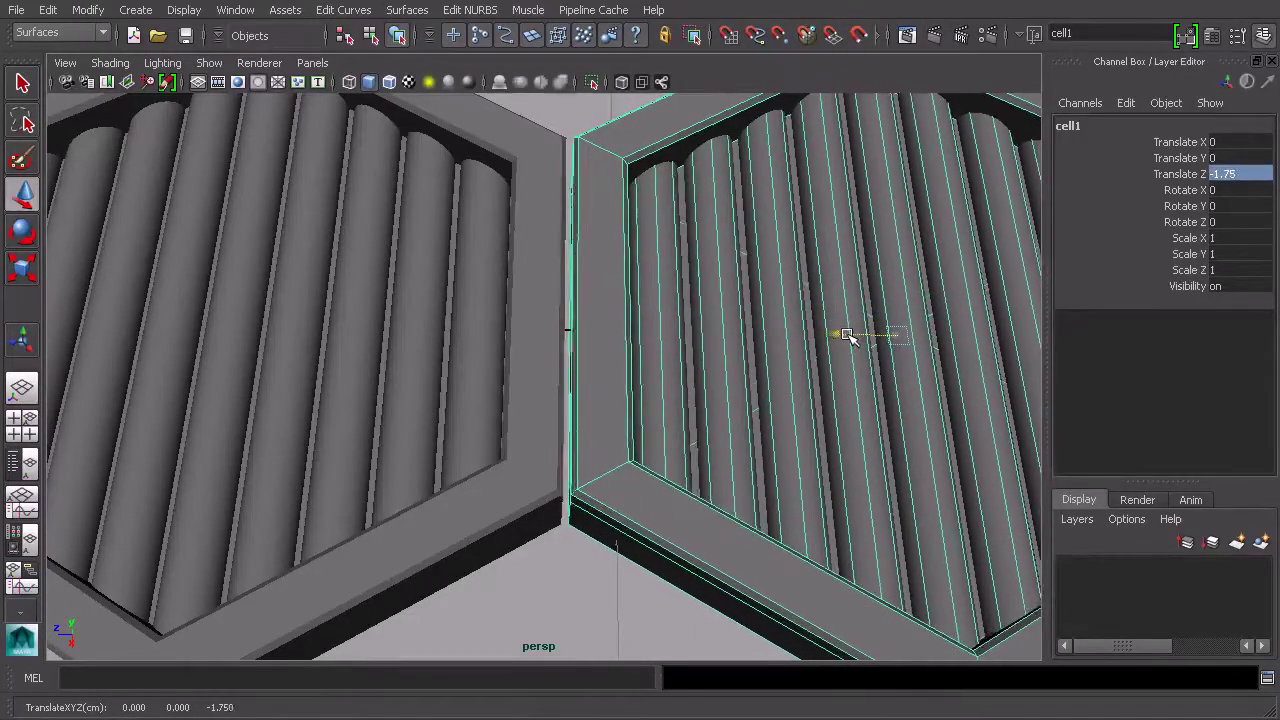
drag(845, 337, 844, 337)
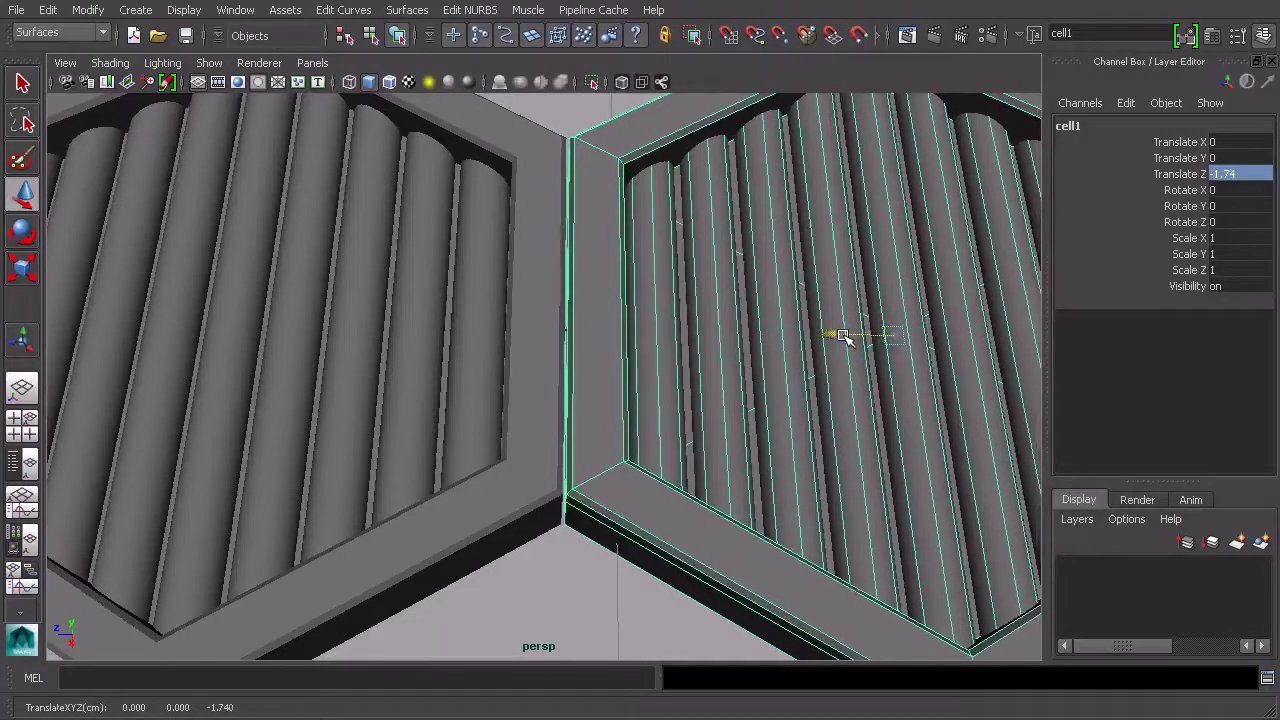
click(553, 595)
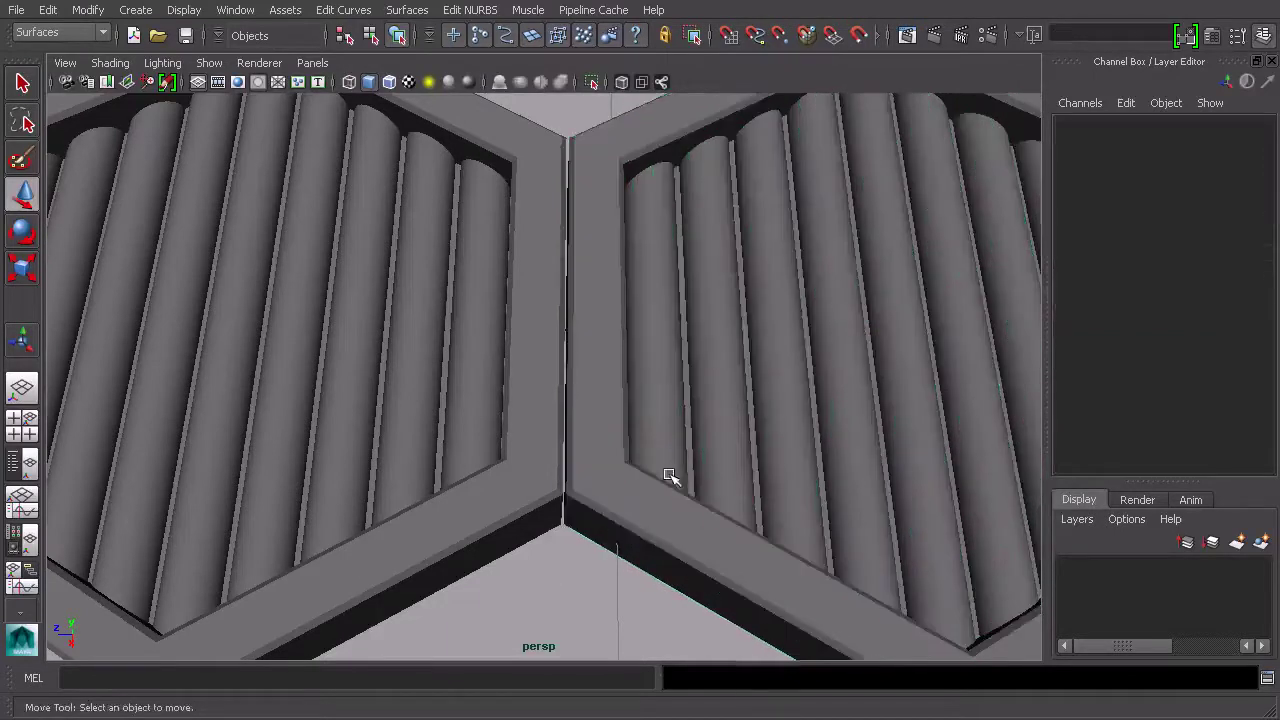
scroll(675, 495, down, 6)
mouse_move(683, 517)
alt+mouse_down()
mouse_move(719, 477)
mouse_move(667, 497)
mouse_move(700, 517)
alt+mouse_up()
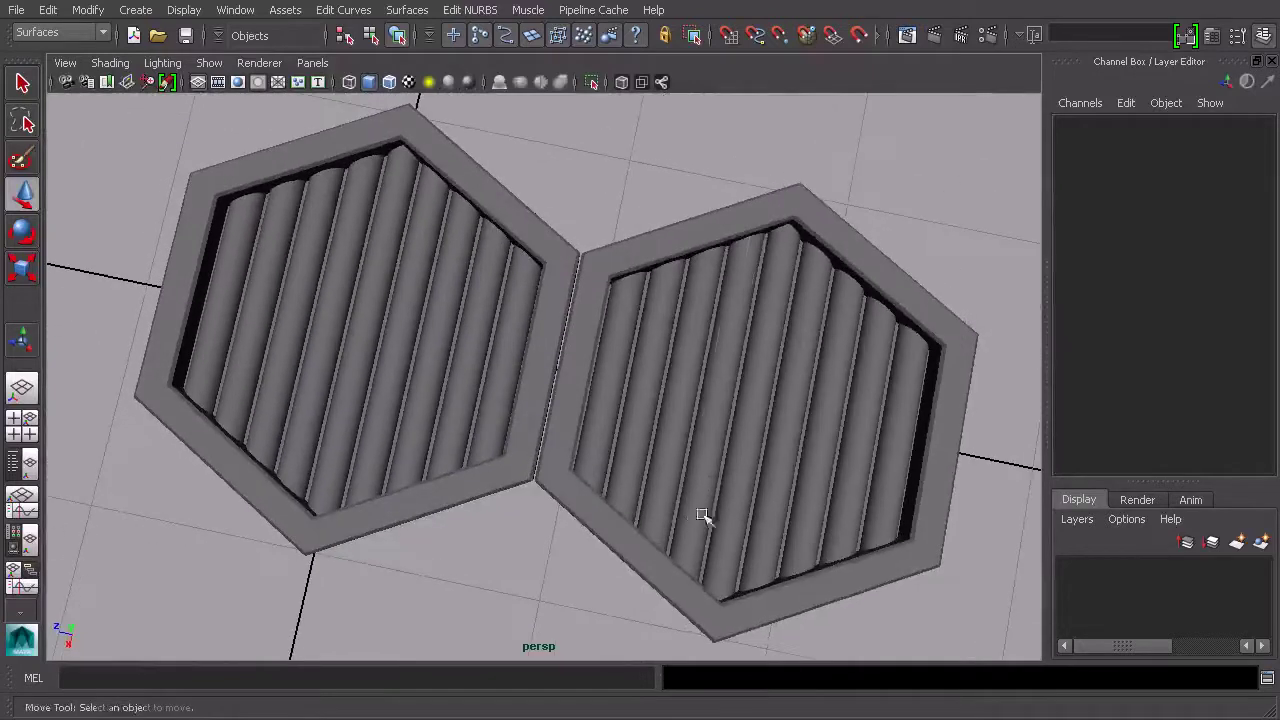
- Delete the whole duplicated cell group
click(713, 478)
key(Up)
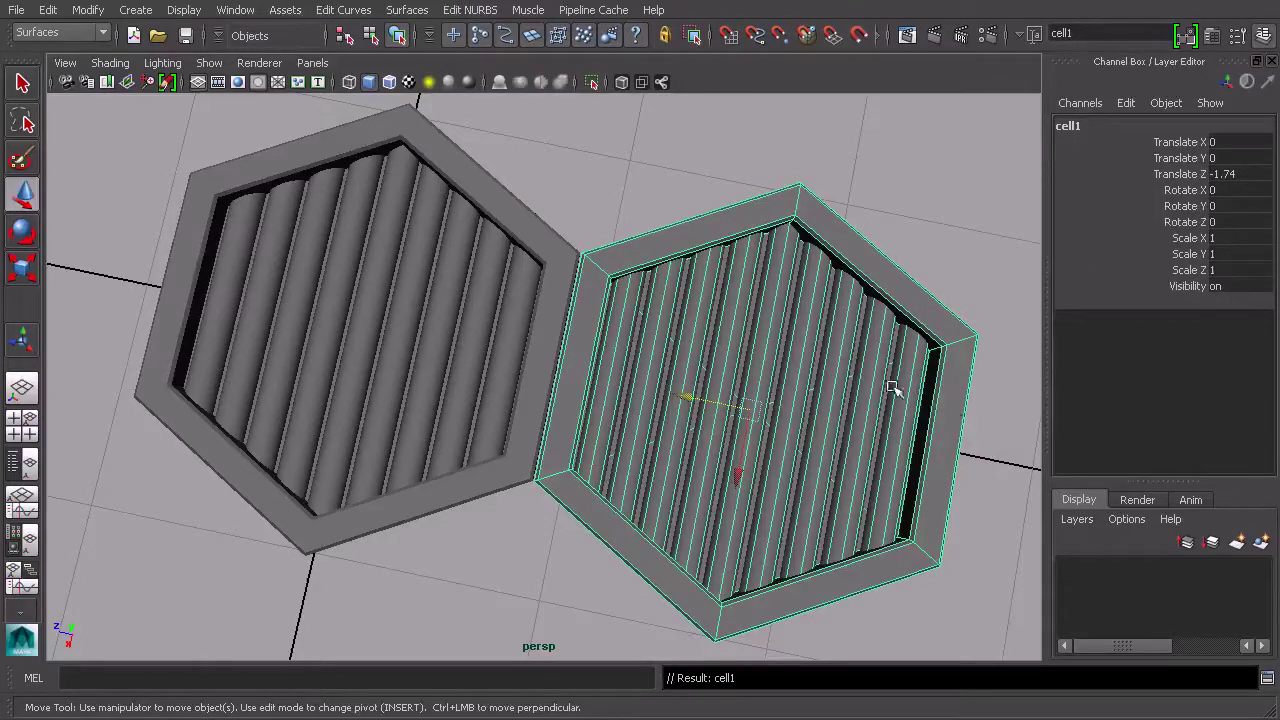
key(Delete)
- Select the original cell group and open the Duplicate Special options with their settings reset to defaults
click(438, 356)
key(Up)
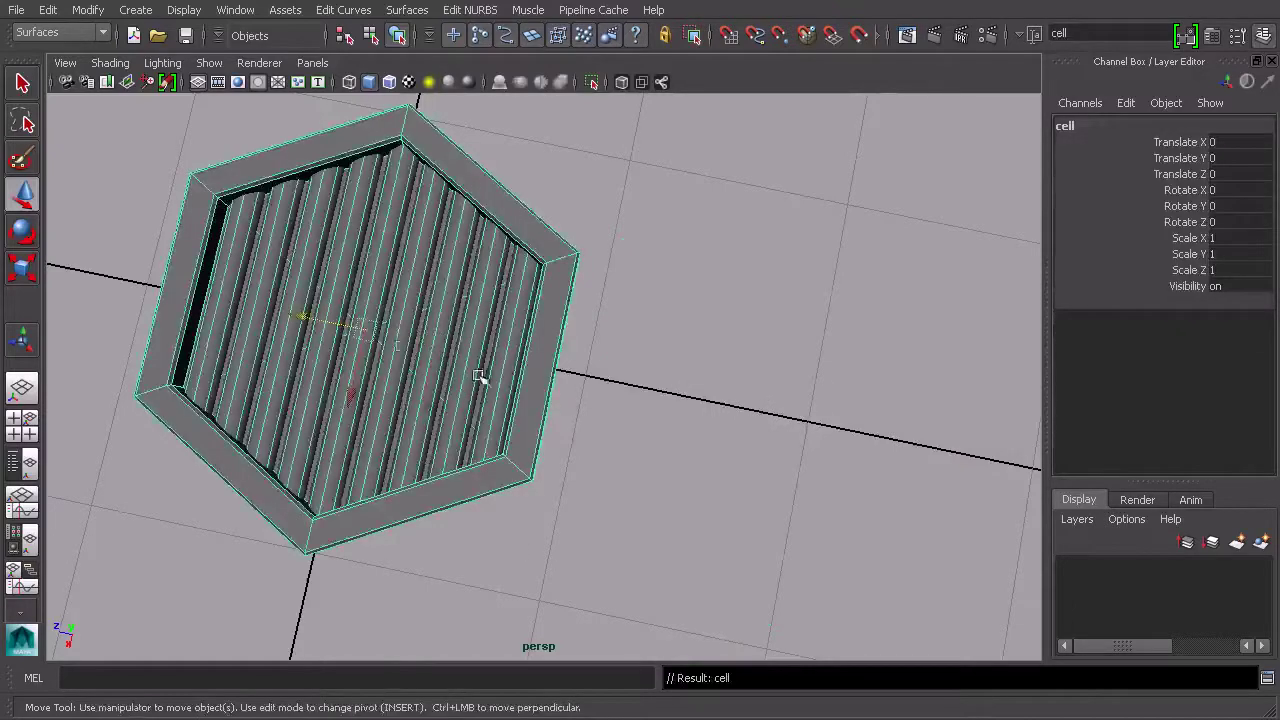
mouse_move(344, 314)
alt+mouse_down()
mouse_move(337, 267)
mouse_move(360, 300)
alt+mouse_up()
click(48, 10)
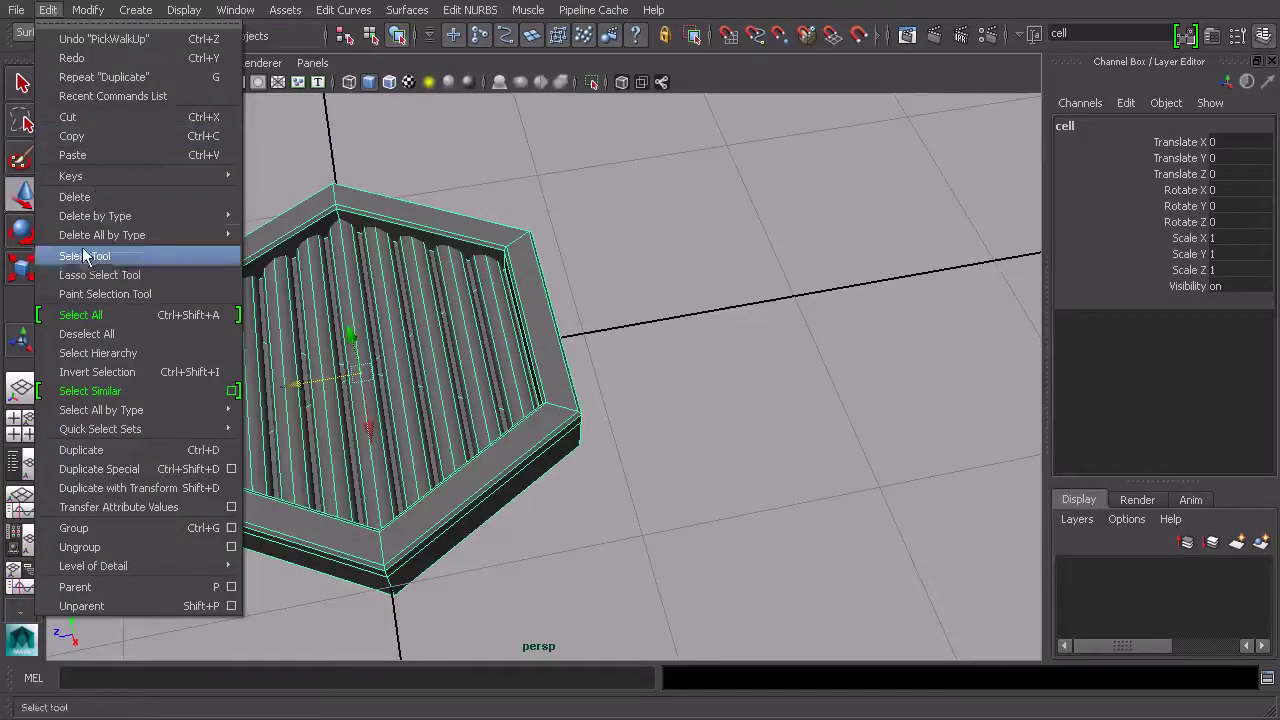
click(231, 469)
drag(1054, 201, 1020, 92)
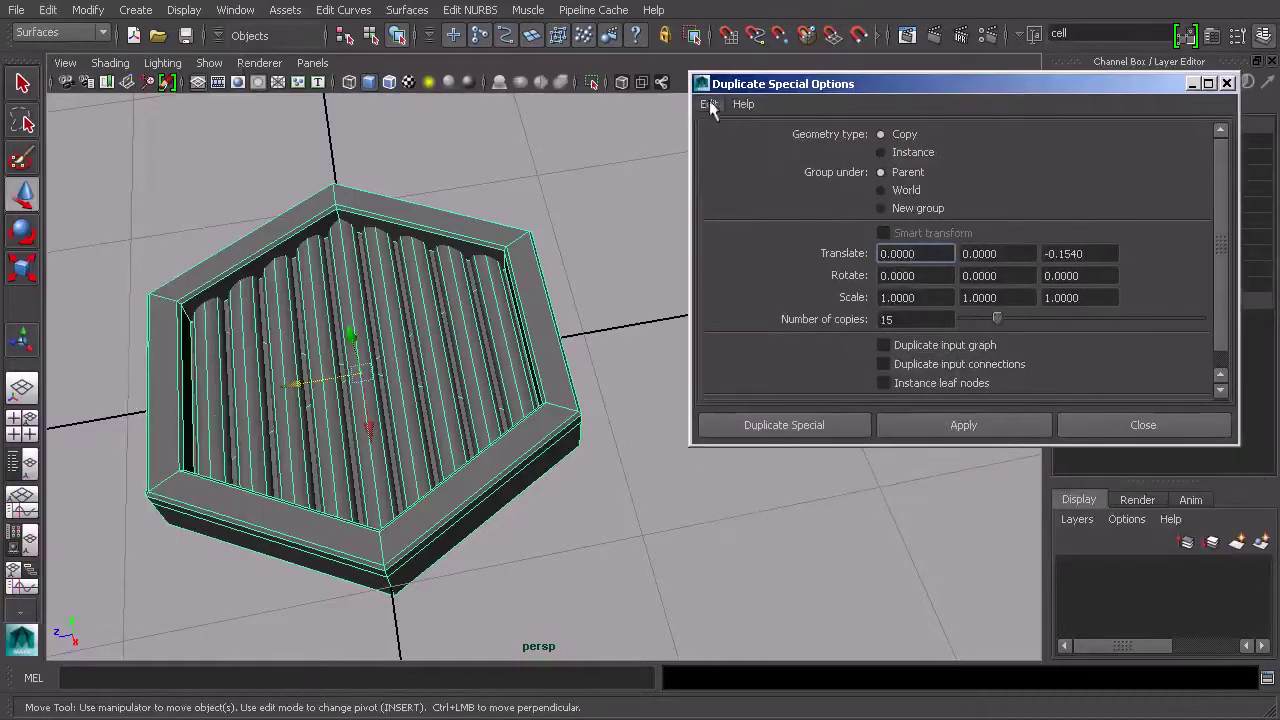
click(709, 104)
click(740, 140)
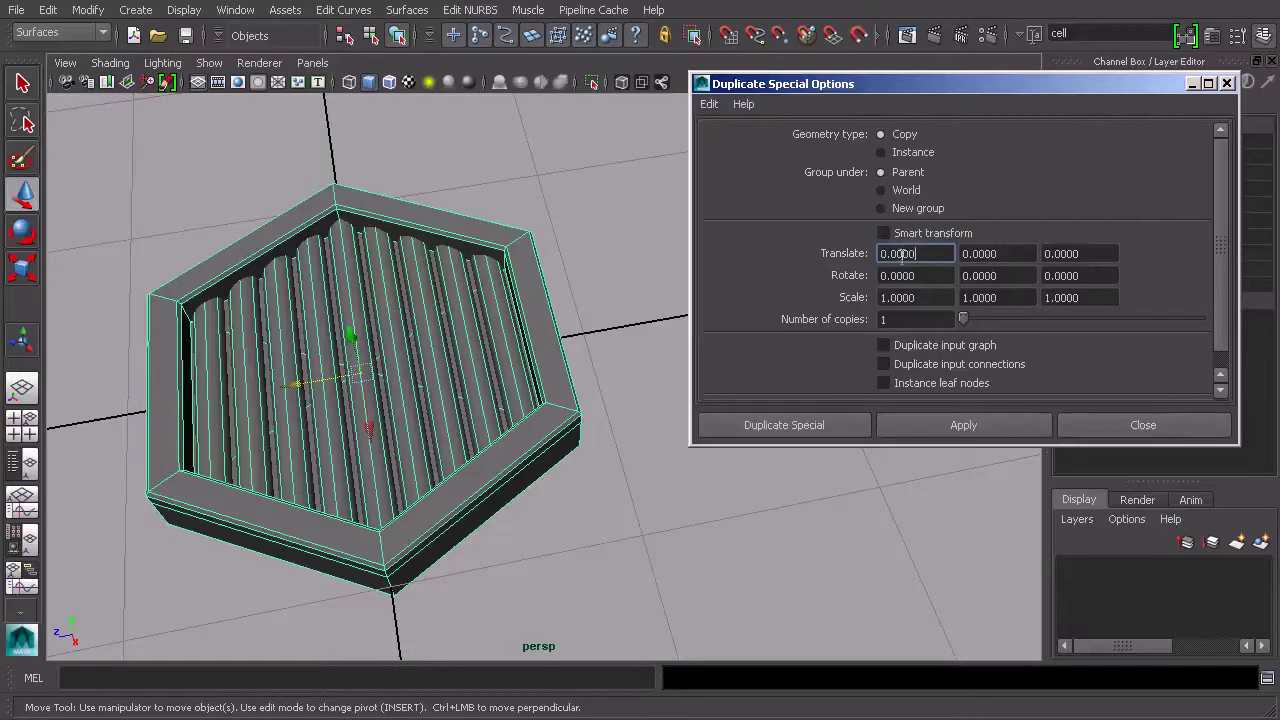
- Duplicate the cell group into 11 copies spaced at a Z translation of -1.74 with Duplicate Special
double_click(1087, 253)
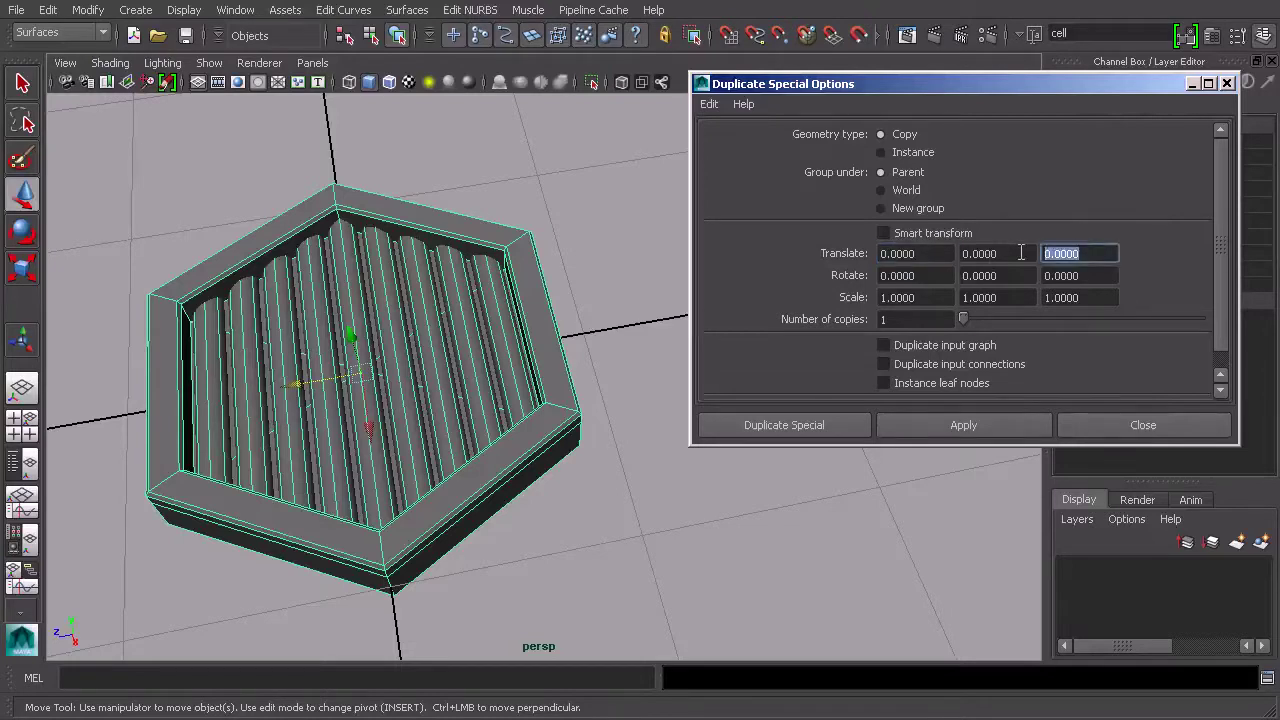
text(-1.74)
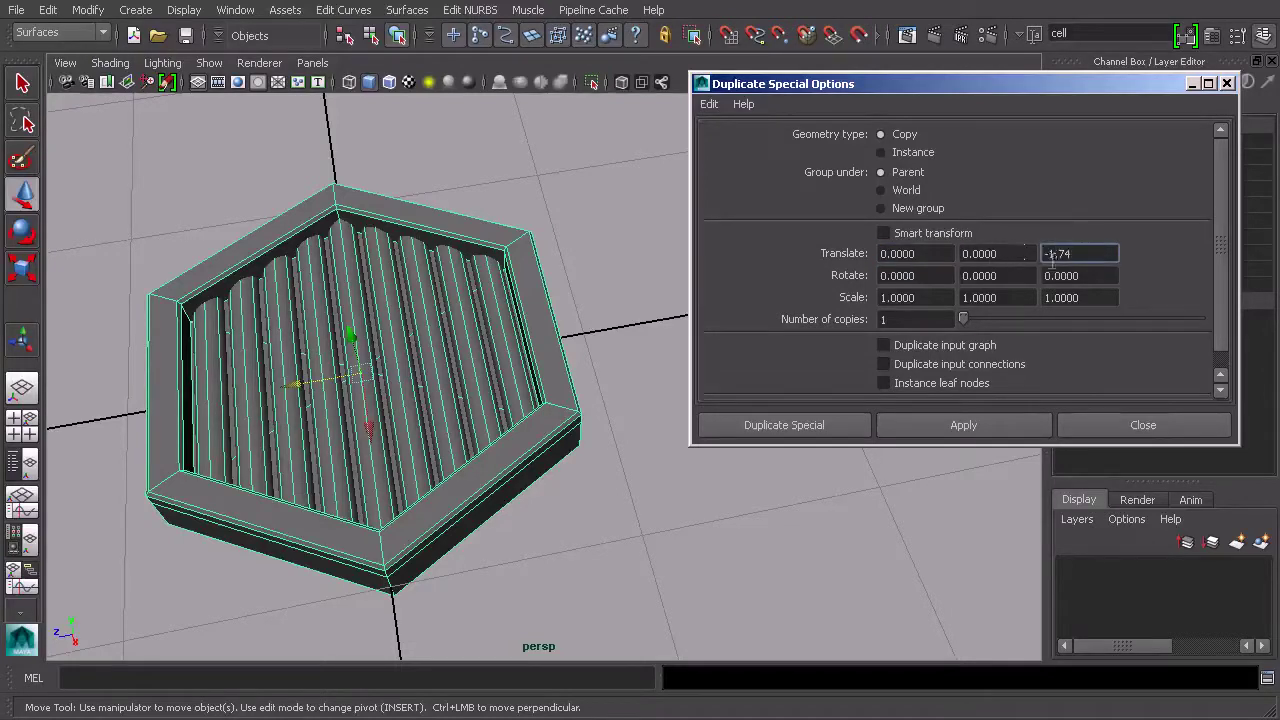
drag(1048, 90, 982, 56)
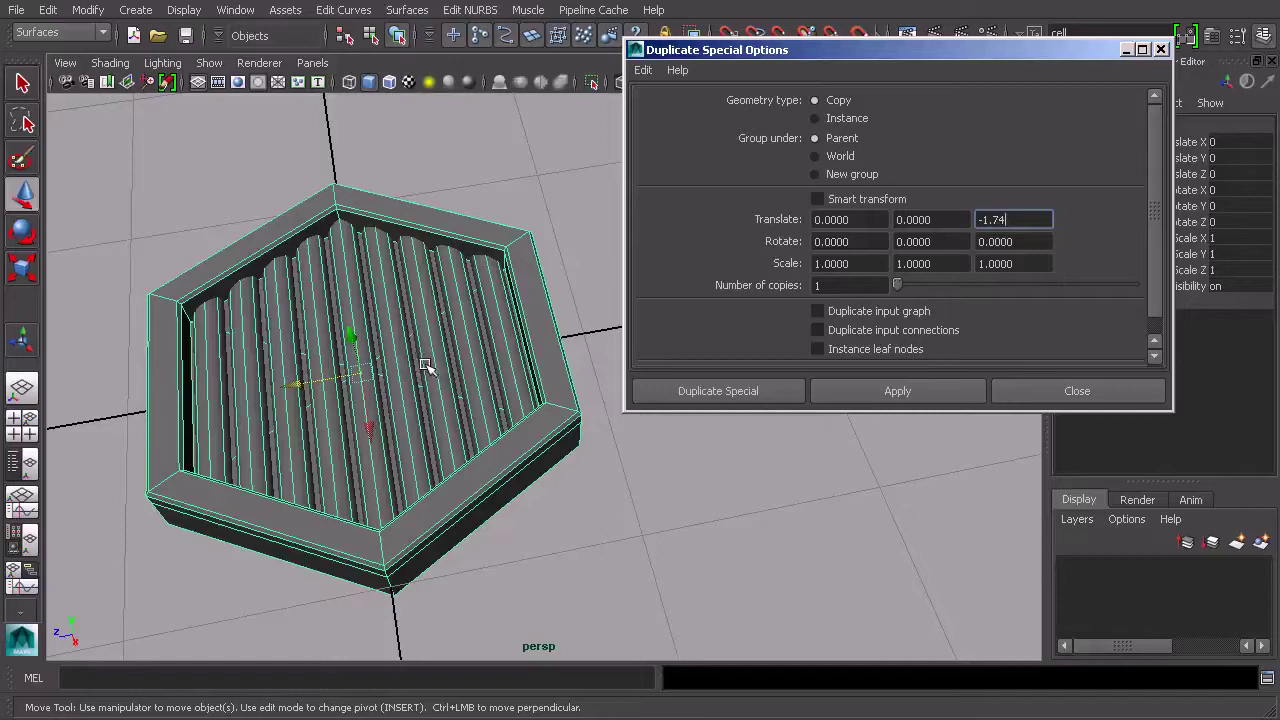
click(817, 285)
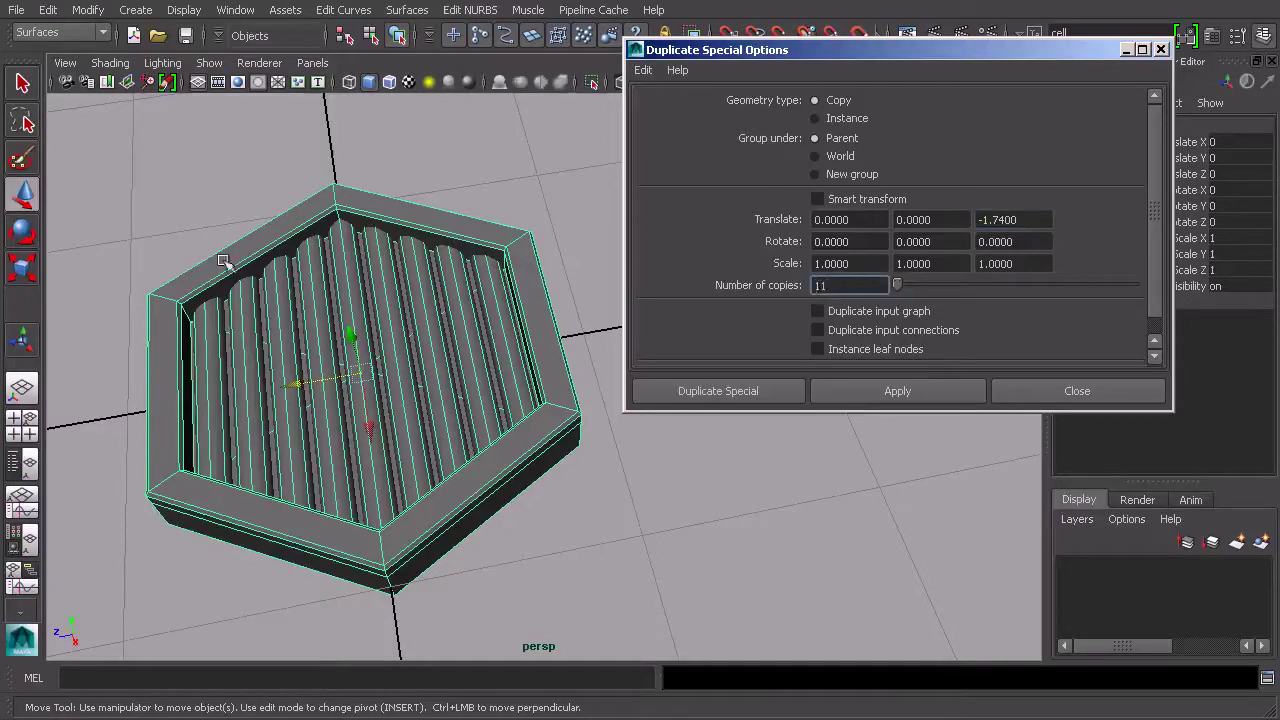
click(748, 394)
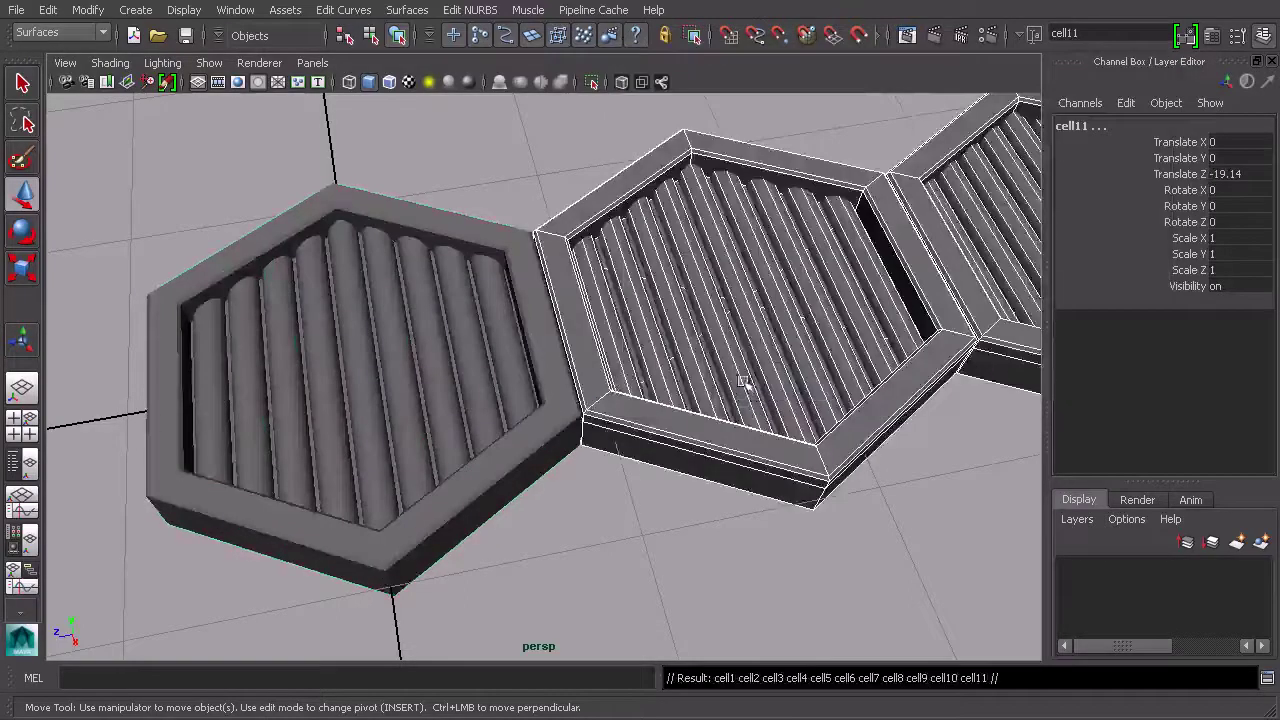
- Deselect the copies and examine the full row of hexagonal cells from end to end
scroll(745, 383, down, 10)
alt+drag(749, 380, 571, 386)
alt+drag(757, 429, 768, 403)
click(768, 403)
alt+middle_drag(665, 403, 742, 390)
alt+drag(756, 373, 663, 482)
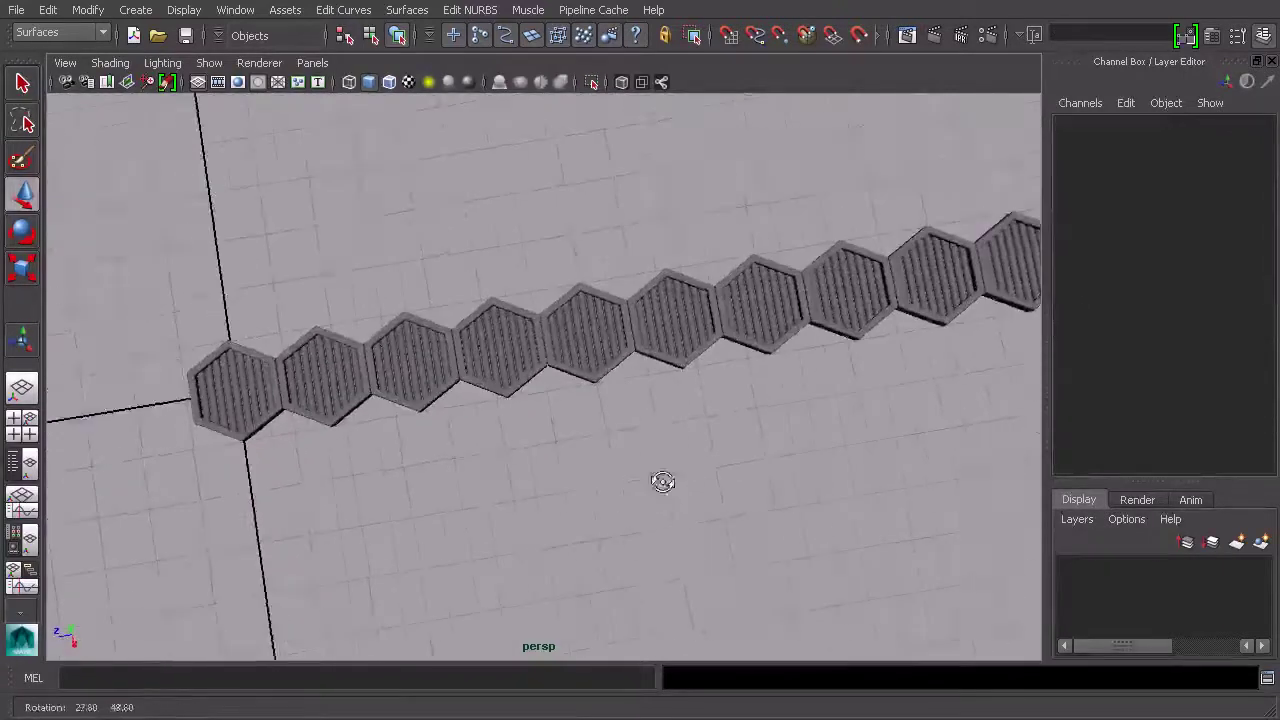
alt+middle_drag(728, 452, 561, 463)
scroll(651, 434, down, 4)
alt+drag(692, 412, 640, 343)
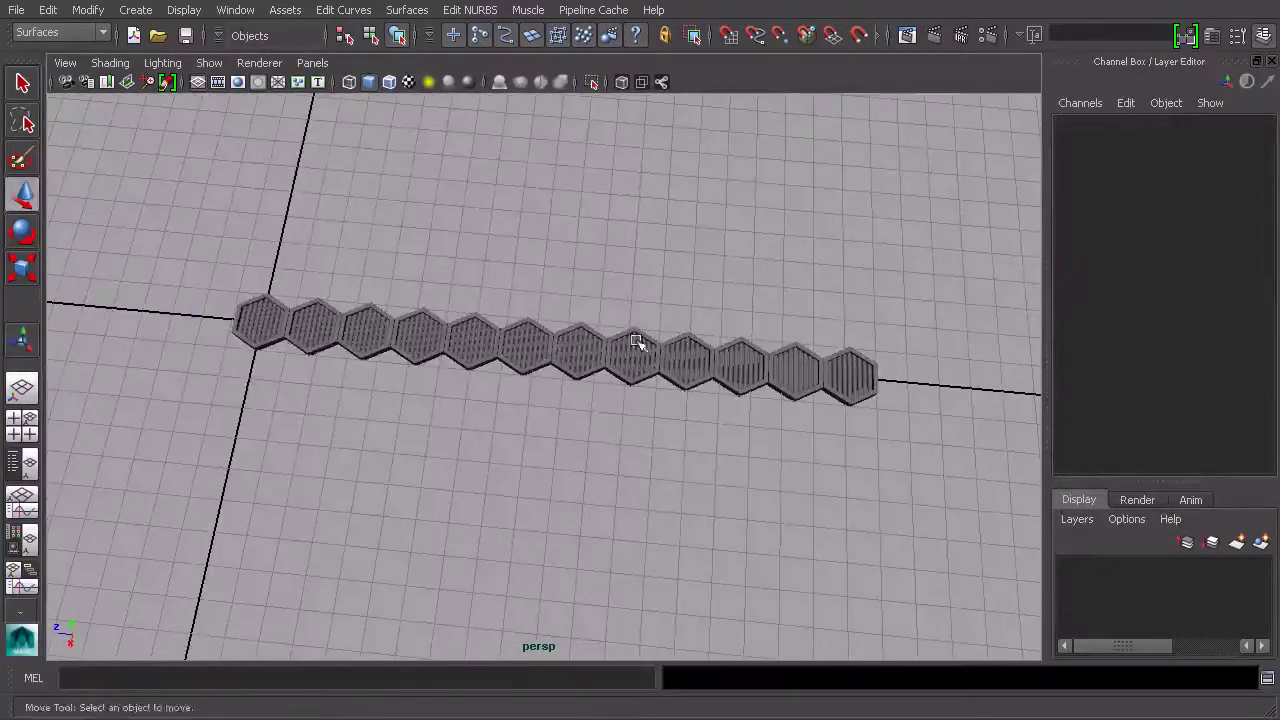
- Open the Outliner and check individual cell groups against their places in the row
click(235, 9)
click(271, 151)
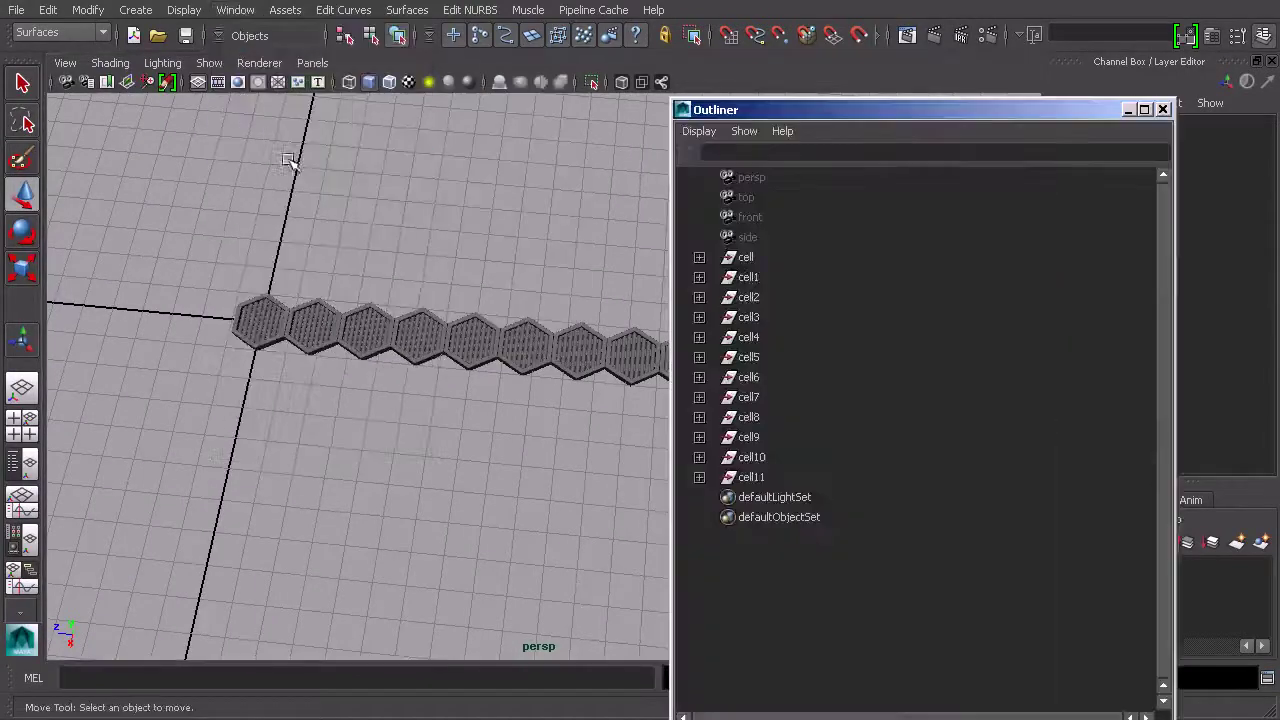
click(748, 258)
click(752, 477)
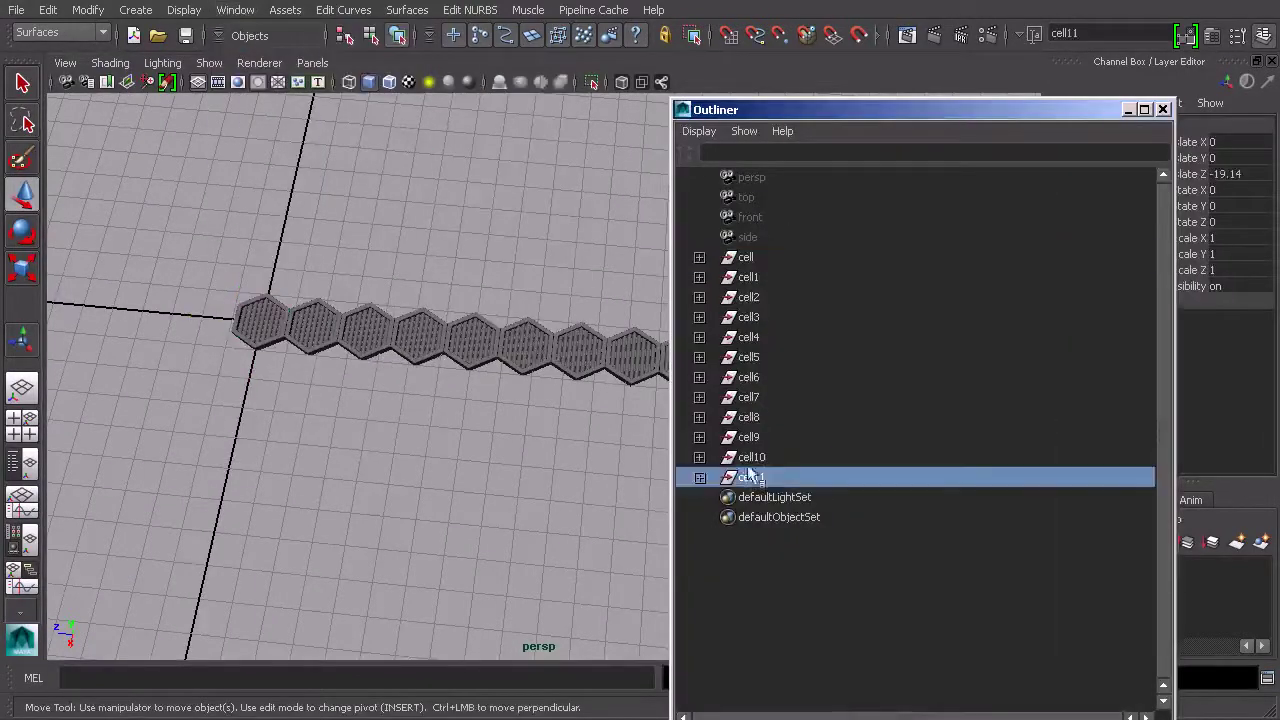
click(752, 457)
click(752, 417)
click(752, 357)
click(750, 337)
click(750, 297)
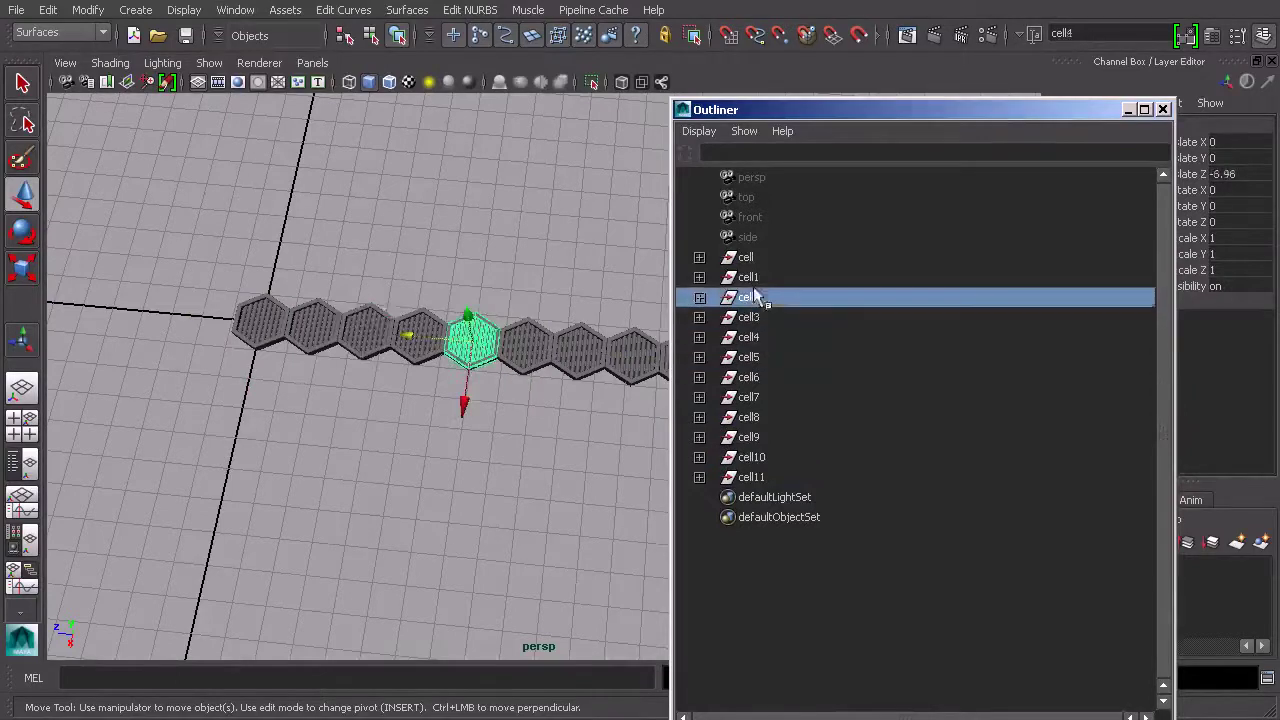
- Group all cells from cell to cell11 together and rename the group cellRow
click(748, 258)
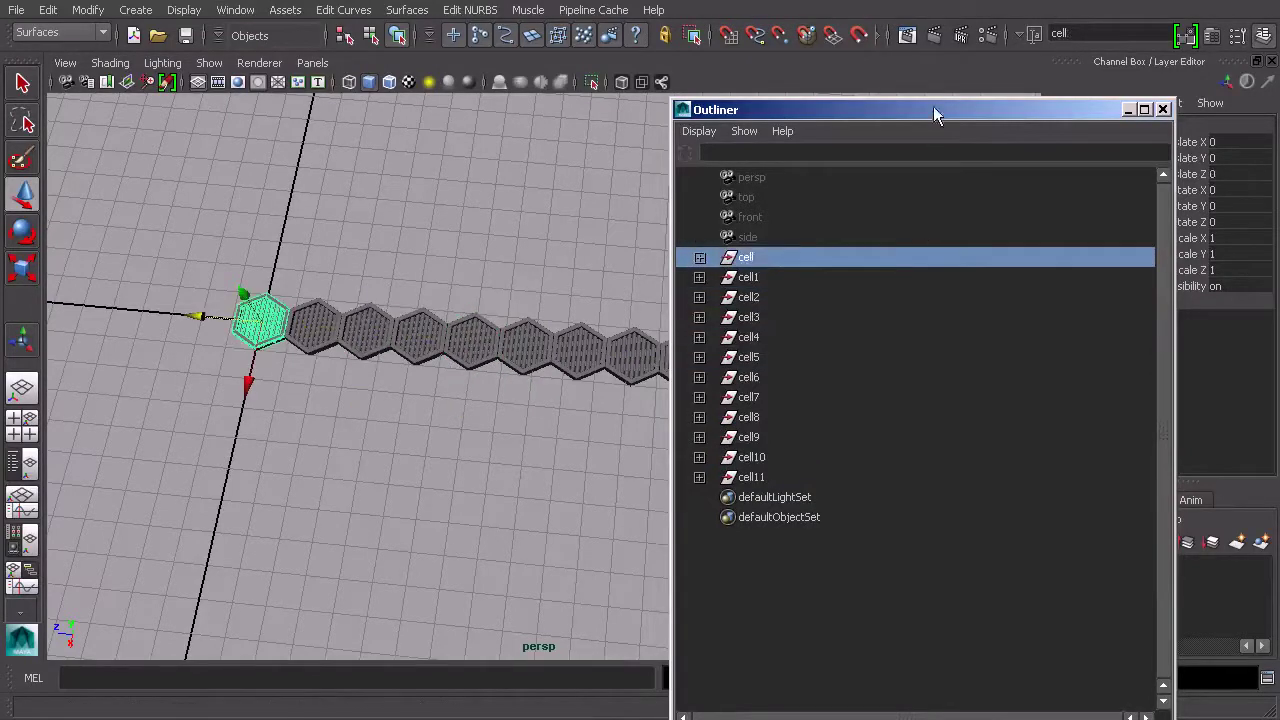
drag(932, 108, 1038, 84)
alt+middle_drag(505, 365, 406, 383)
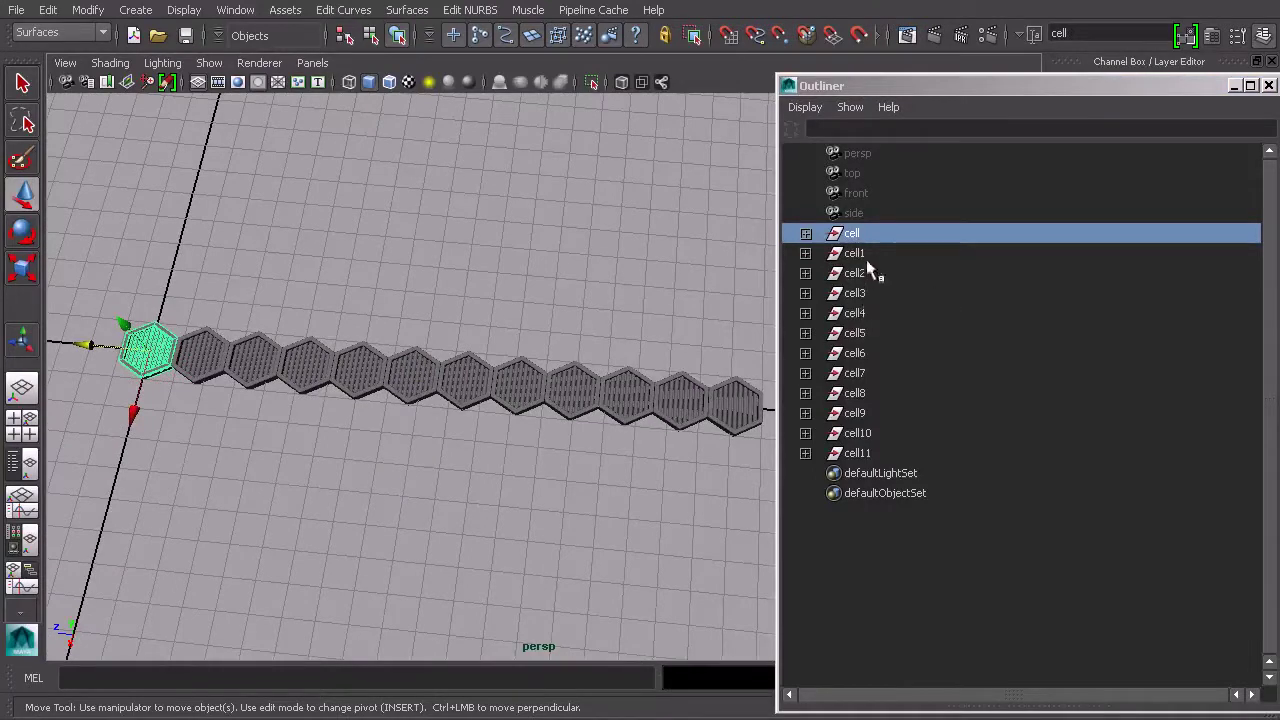
shift+click(850, 453)
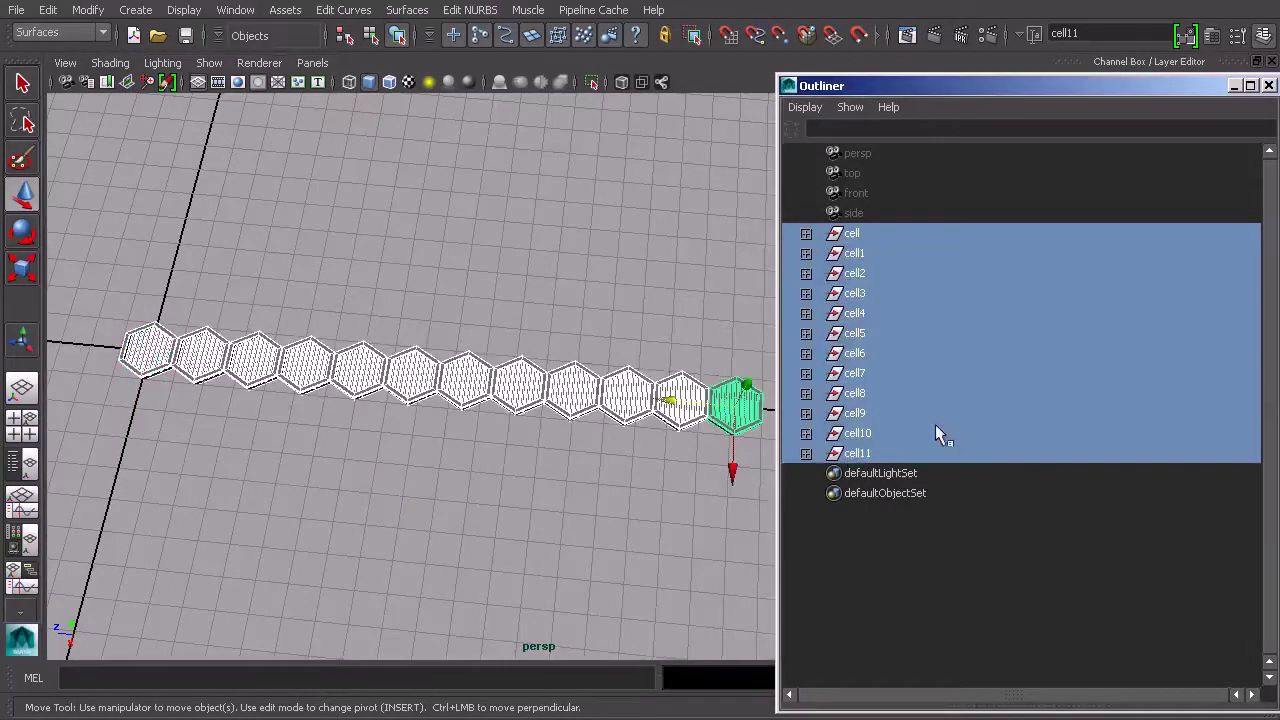
key(ctrl+g)
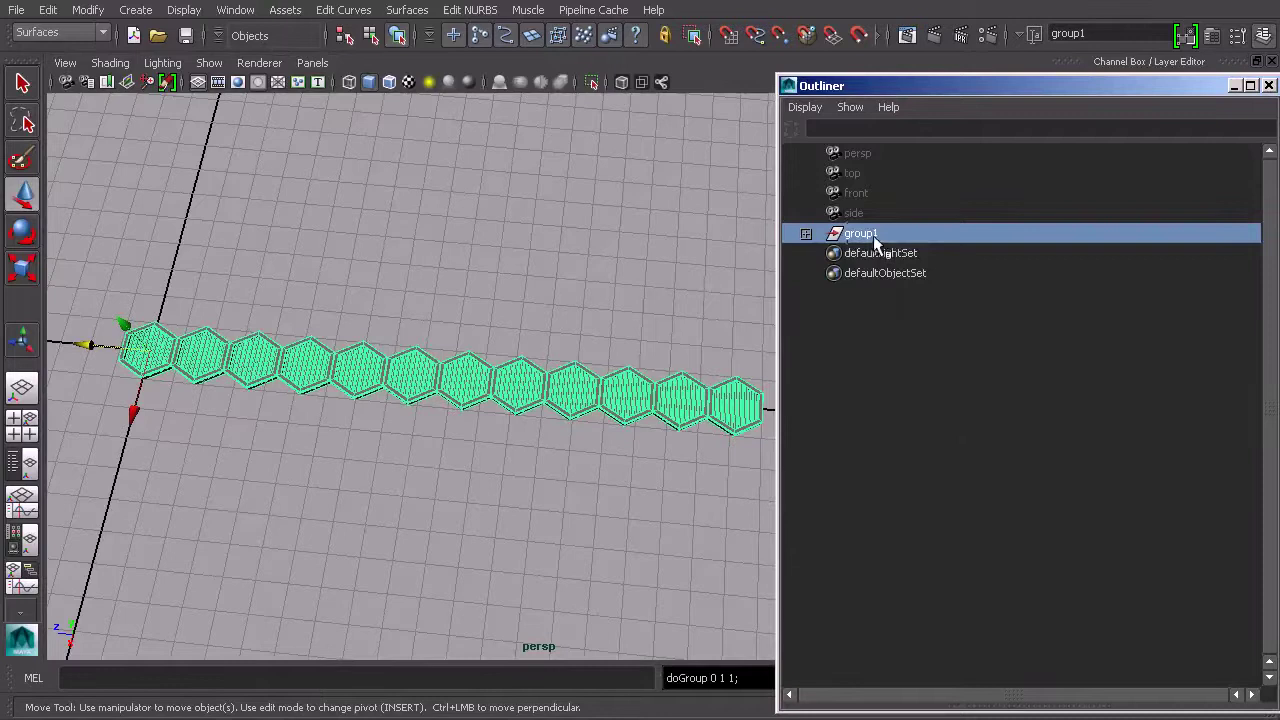
double_click(874, 236)
text(cellRow)
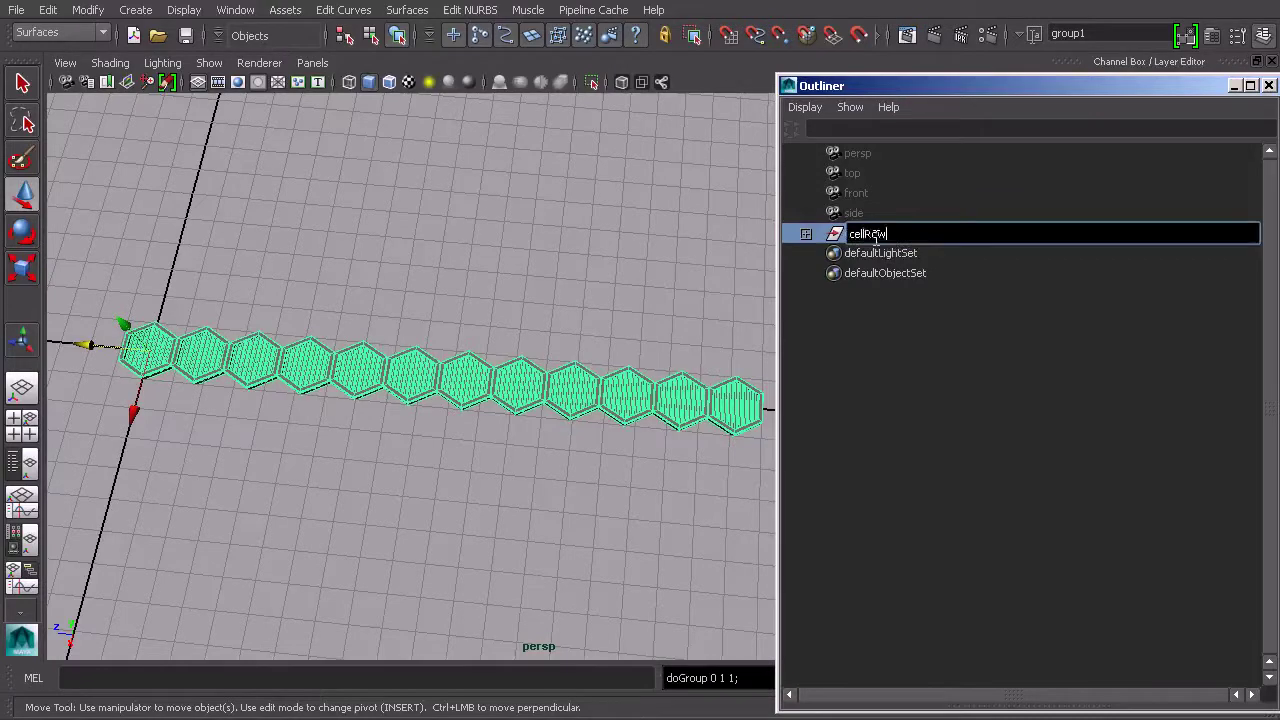
key(Return)
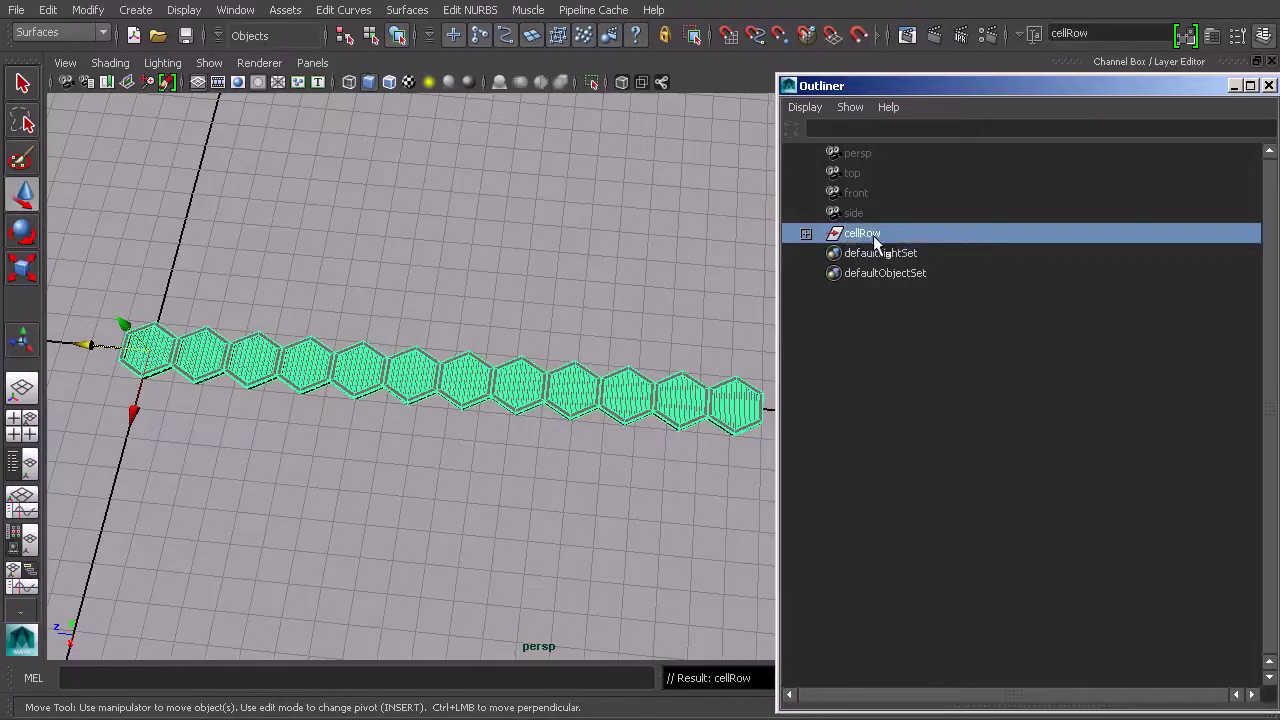
- Close the Outliner, duplicate the cellRow group, and move the copy to a Translate X of about -2.052
click(1268, 85)
alt+drag(924, 194, 614, 349)
key(ctrl+d)
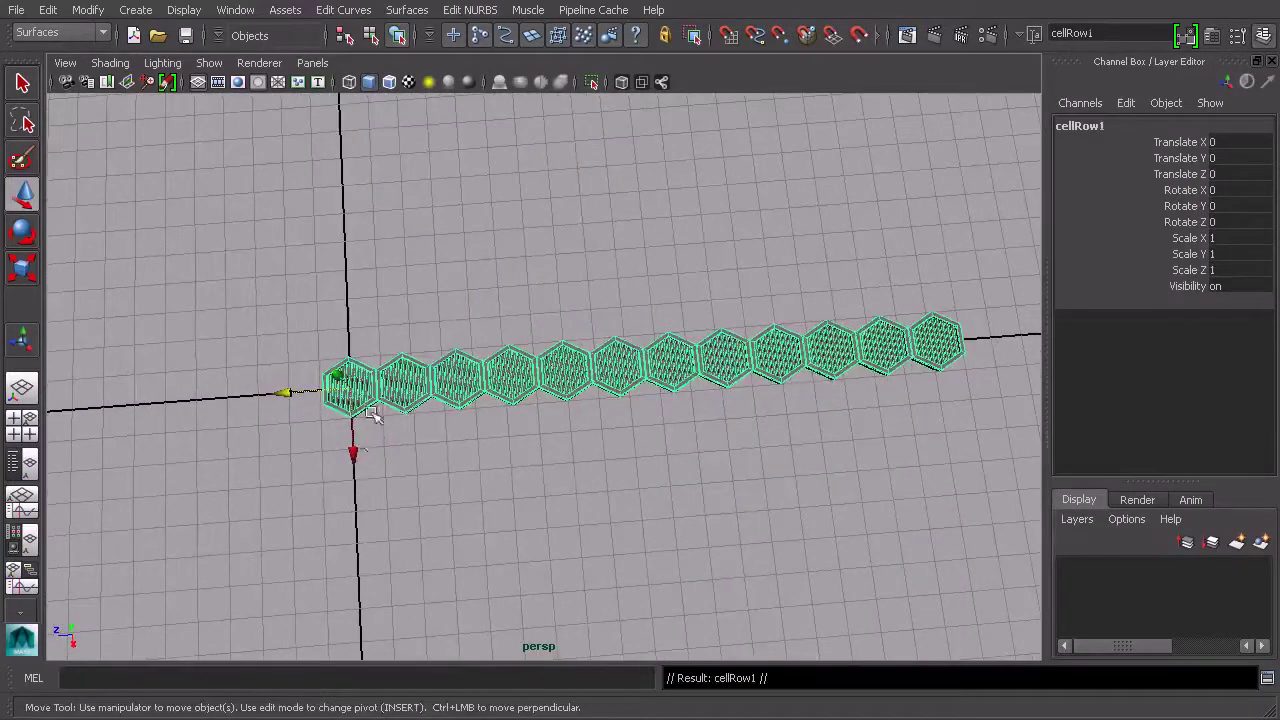
drag(352, 458, 350, 387)
- Offset the copied row by half a cell against the original, at about Translate X -1.57 and Translate Z 0.854
alt+middle_drag(350, 387, 490, 373)
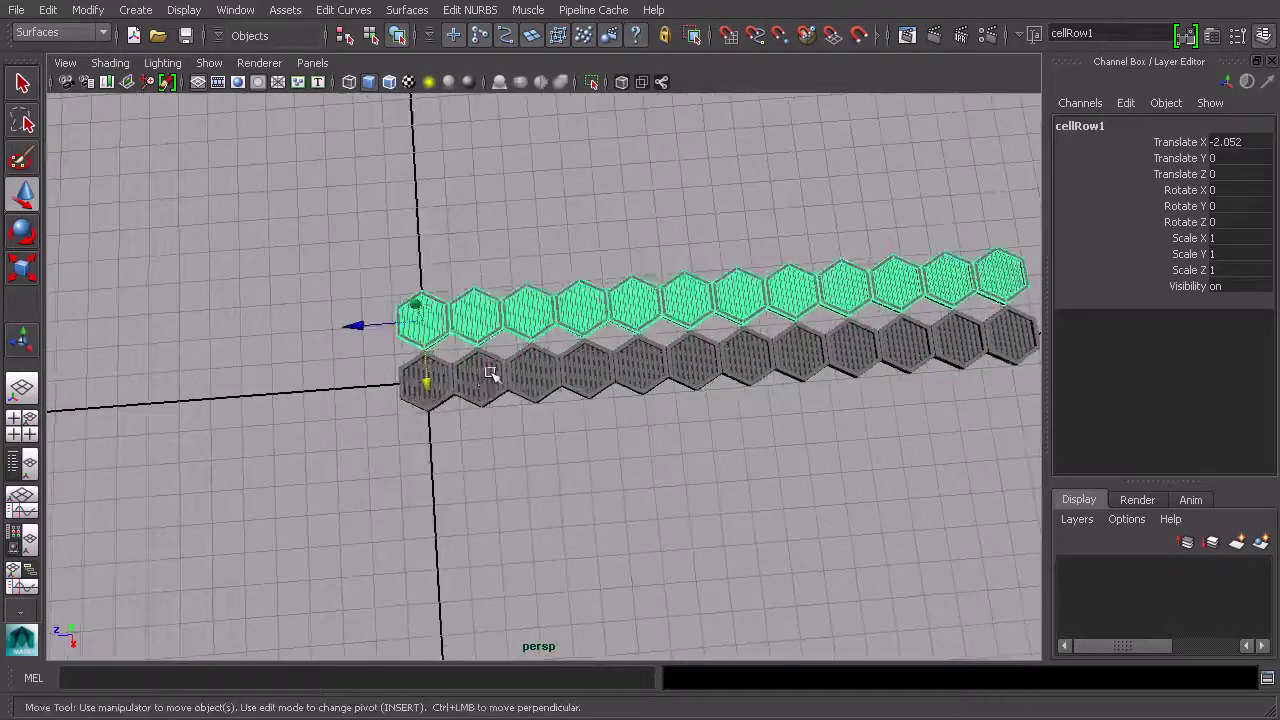
alt+right_drag(490, 373, 584, 453)
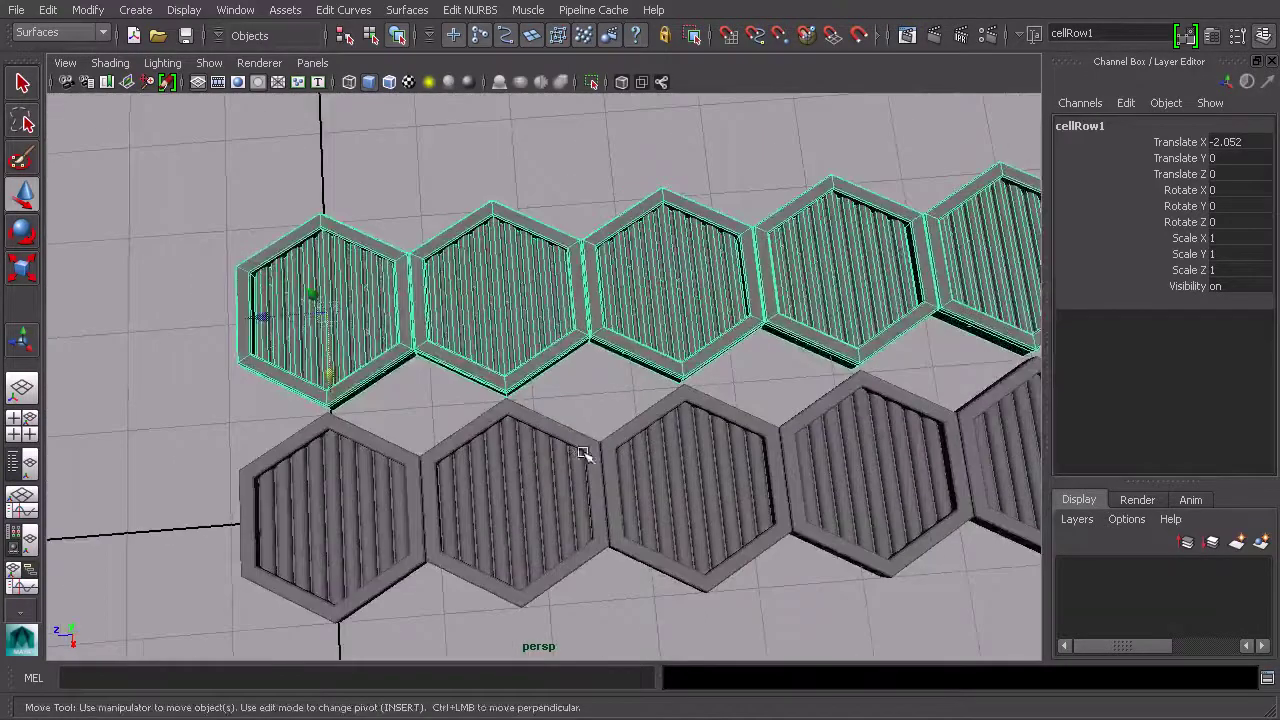
alt+drag(553, 421, 503, 417)
alt+middle_drag(388, 373, 586, 351)
alt+right_drag(586, 351, 497, 231)
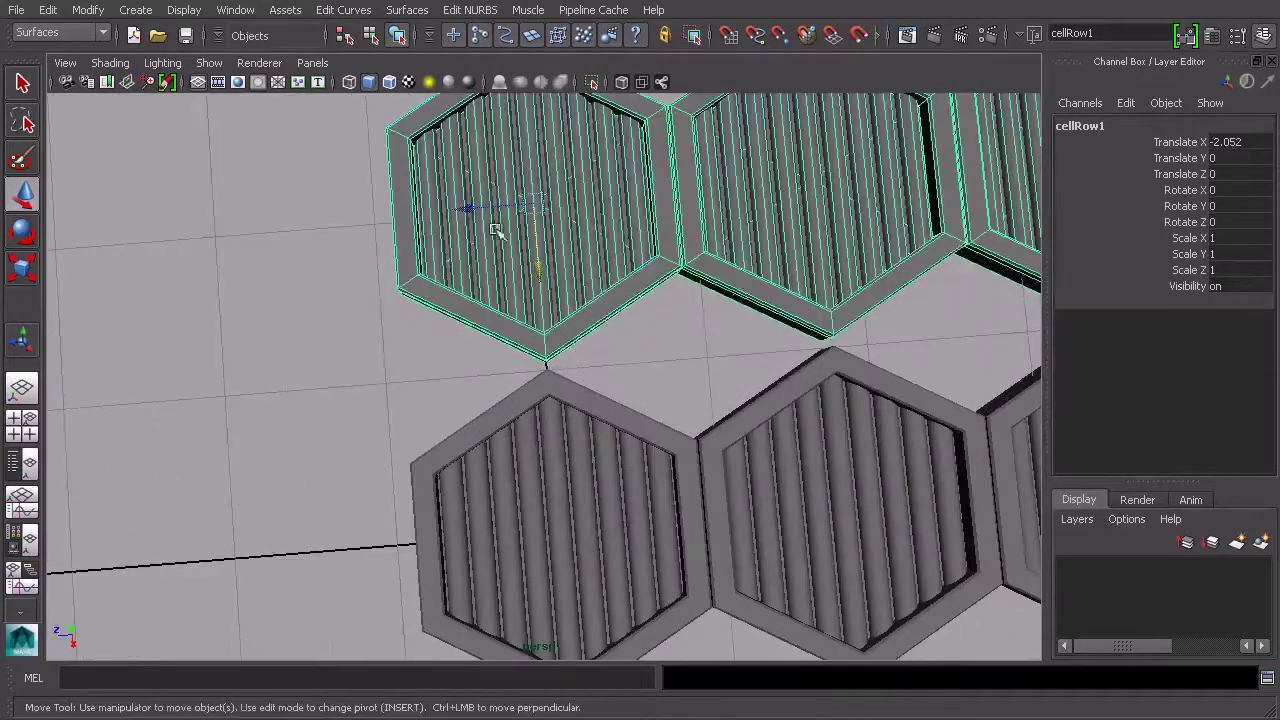
drag(472, 210, 372, 217)
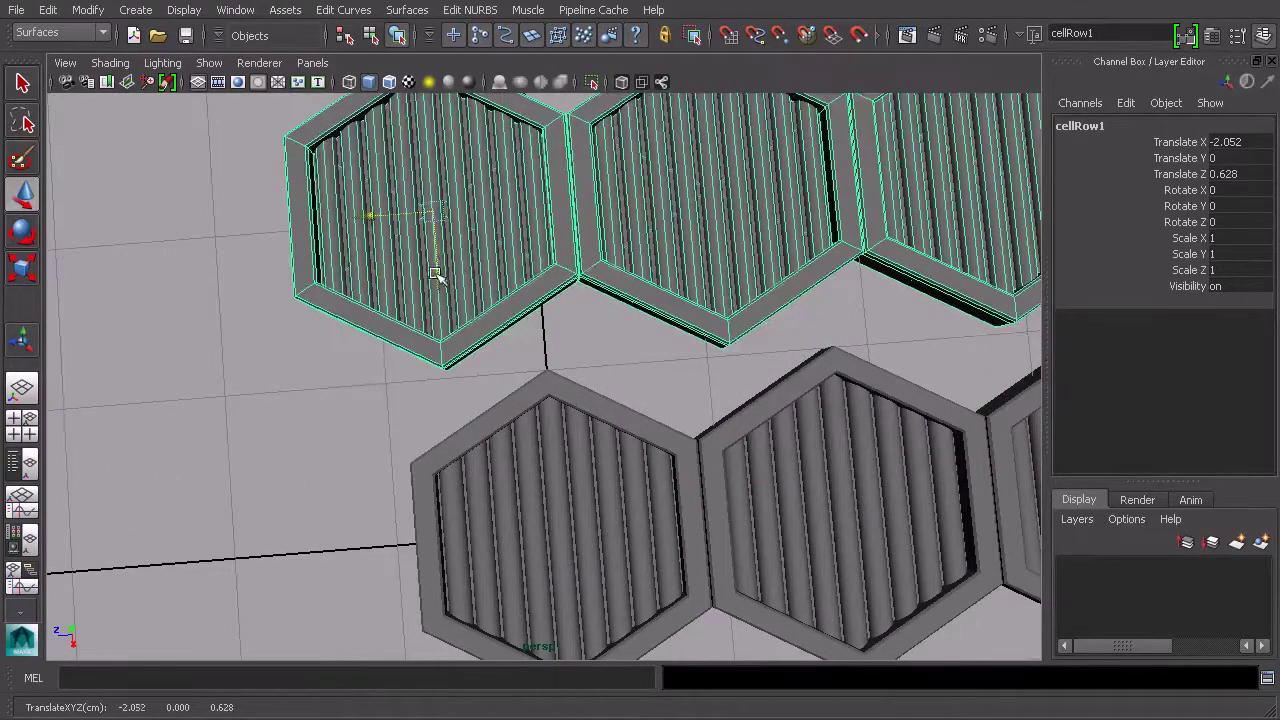
drag(436, 274, 370, 291)
drag(414, 352, 371, 296)
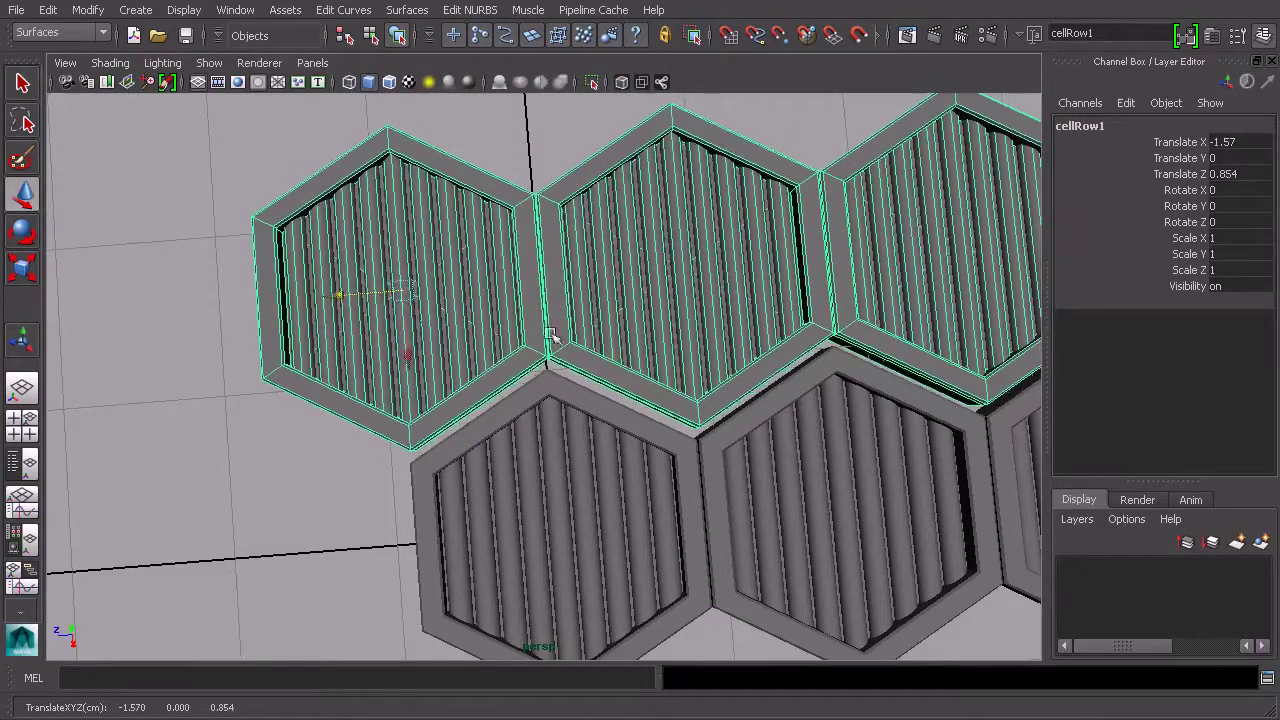
- In the top view, nudge the copied row against the original to about Translate X -1.515 and Translate Z 0.867
key(space)
key(space)
alt+middle_drag(535, 227, 589, 337)
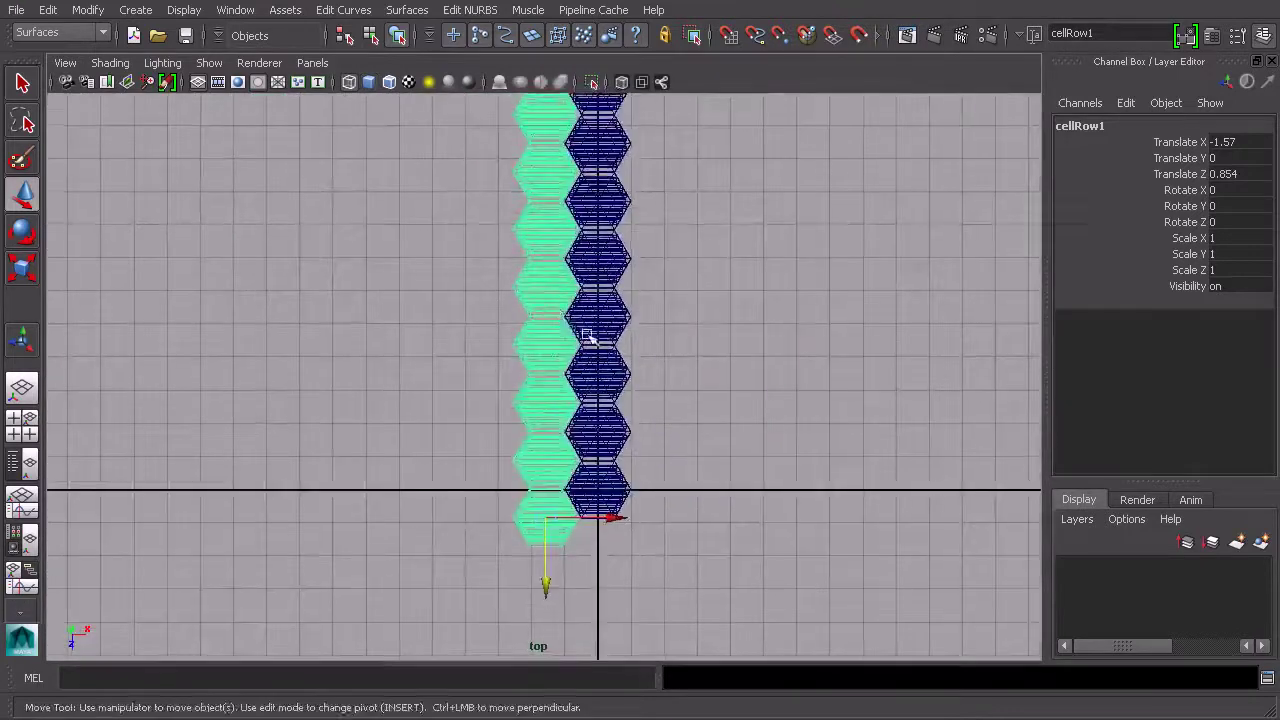
scroll(592, 342, up, 3)
alt+middle_drag(668, 471, 683, 215)
scroll(683, 246, up, 4)
scroll(594, 520, up, 2)
alt+middle_drag(711, 260, 710, 420)
scroll(686, 457, up, 2)
scroll(670, 466, up, 1)
scroll(600, 490, down, 8)
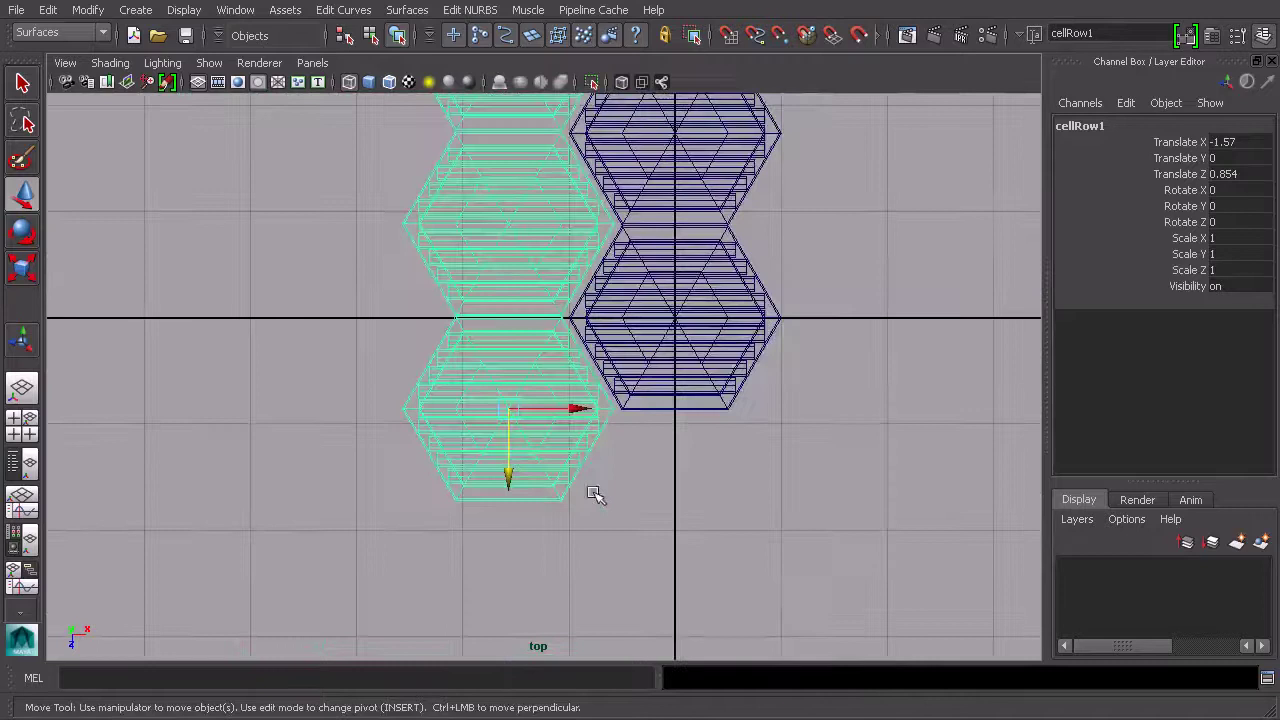
scroll(600, 452, up, 5)
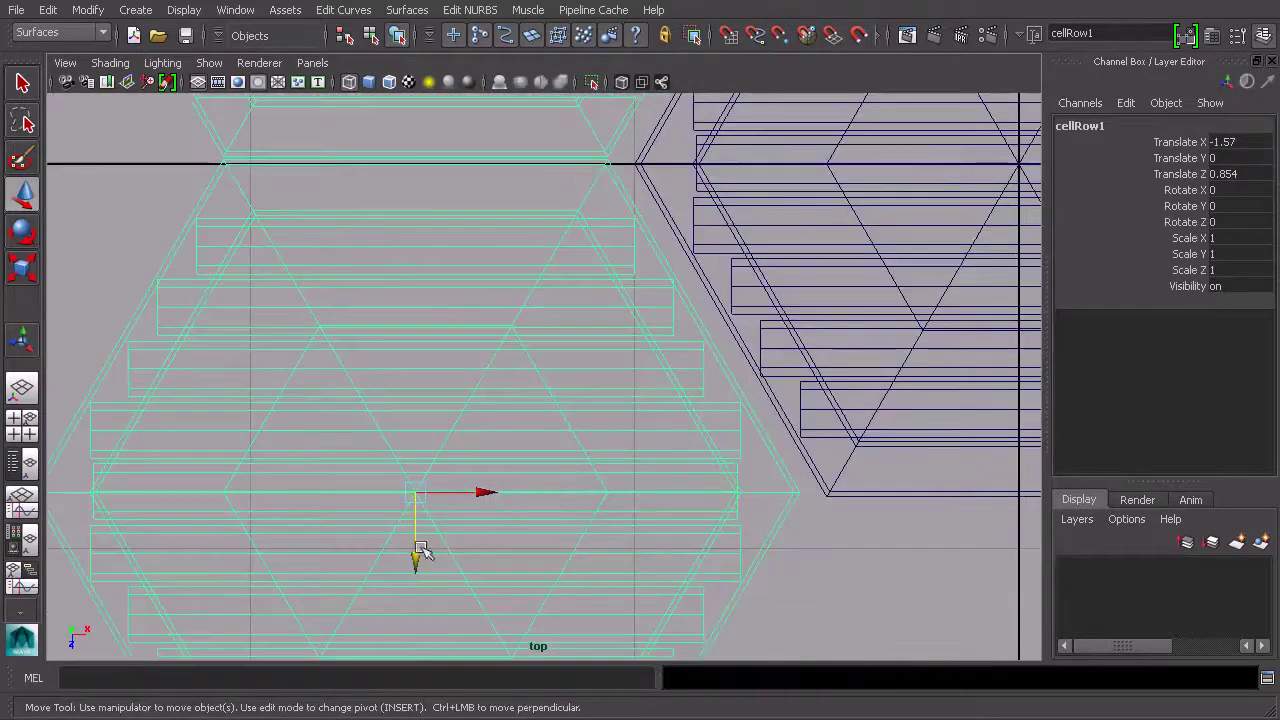
drag(413, 557, 427, 563)
drag(481, 500, 505, 502)
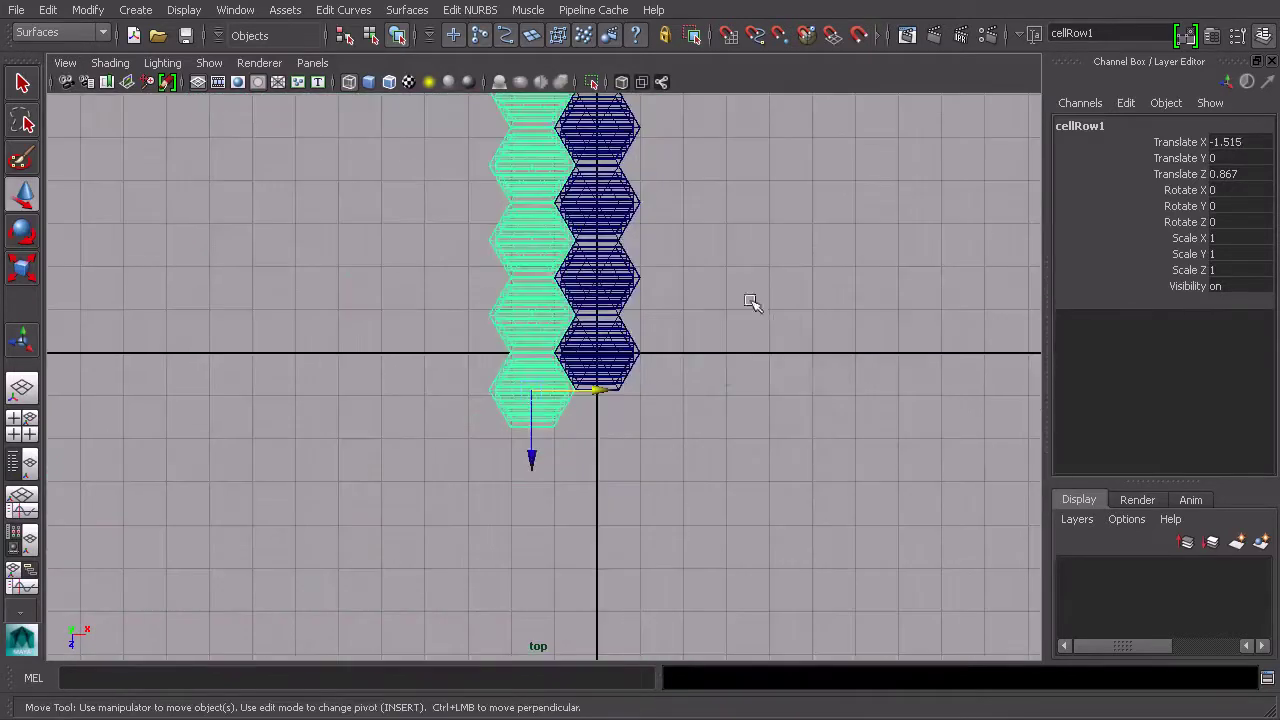
- Return to the perspective view, deselect the copied row, and inspect how the two rows fit together
key(space)
key(space)
alt+drag(814, 277, 897, 310)
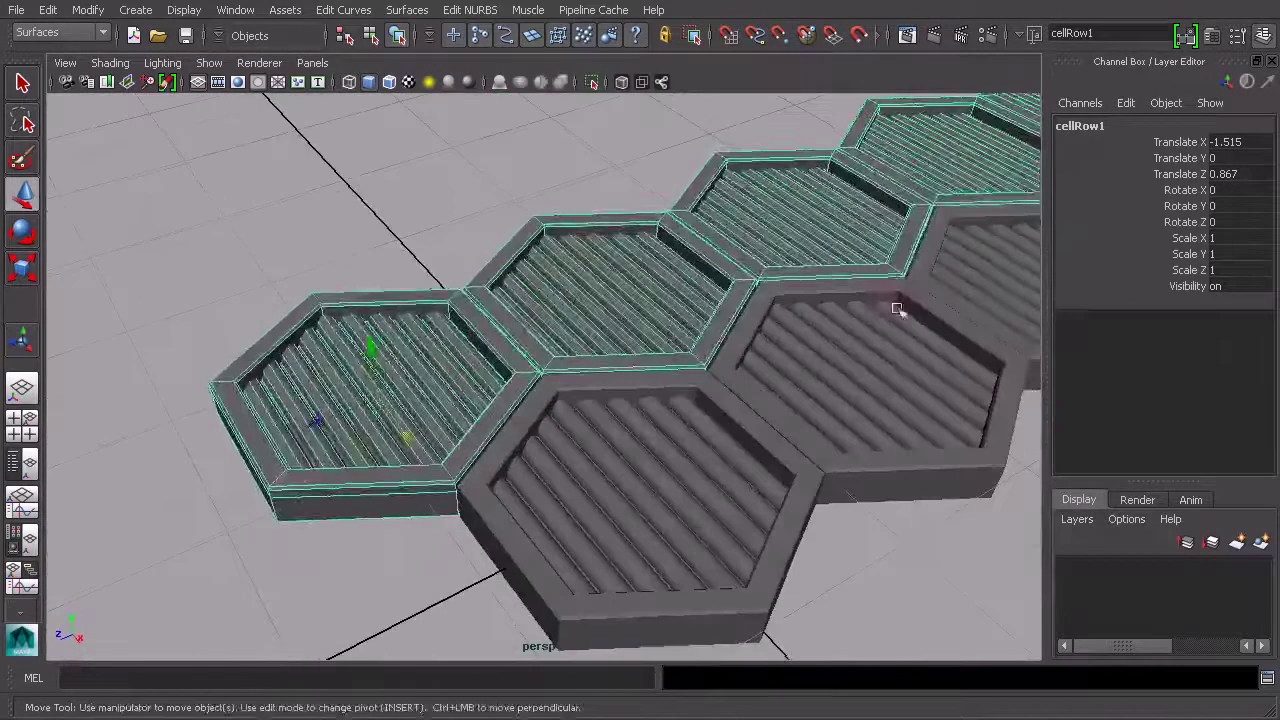
click(931, 529)
scroll(931, 529, down, 8)
alt+drag(946, 397, 414, 409)
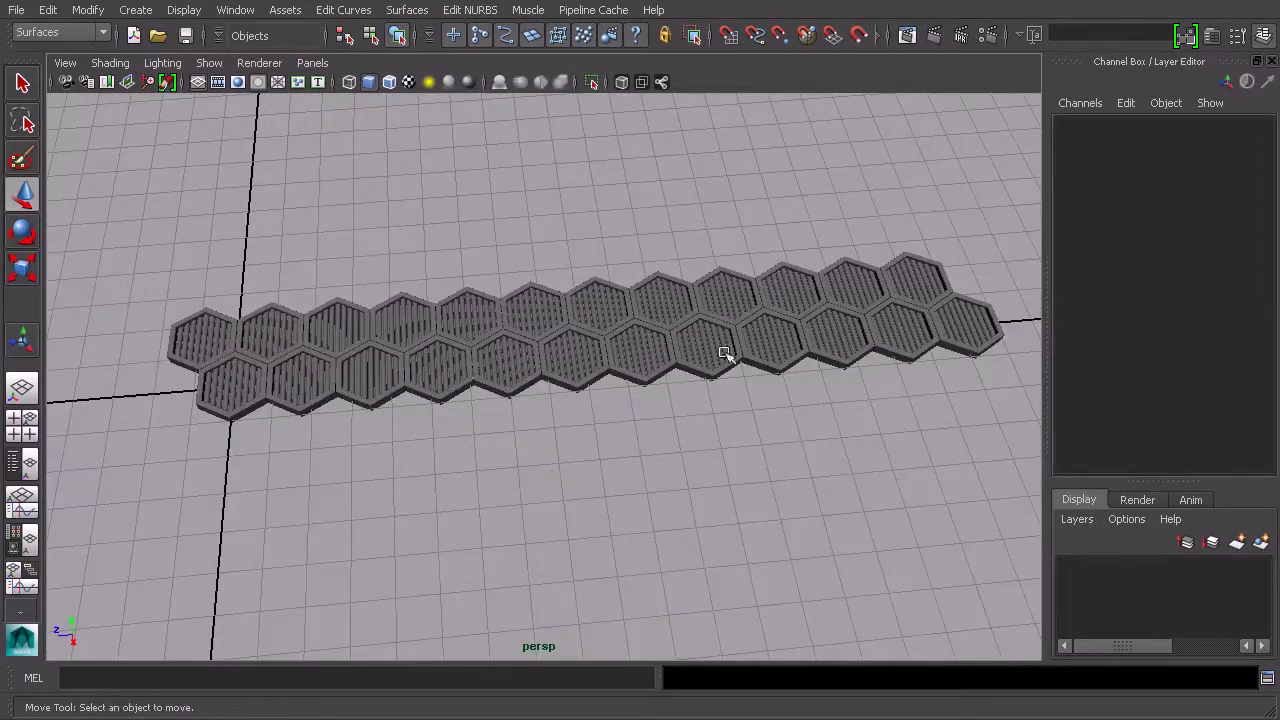
- Duplicate the last cell of the copied row and move it past the row's end to about Translate Z -20.879
scroll(726, 355, up, 6)
click(674, 230)
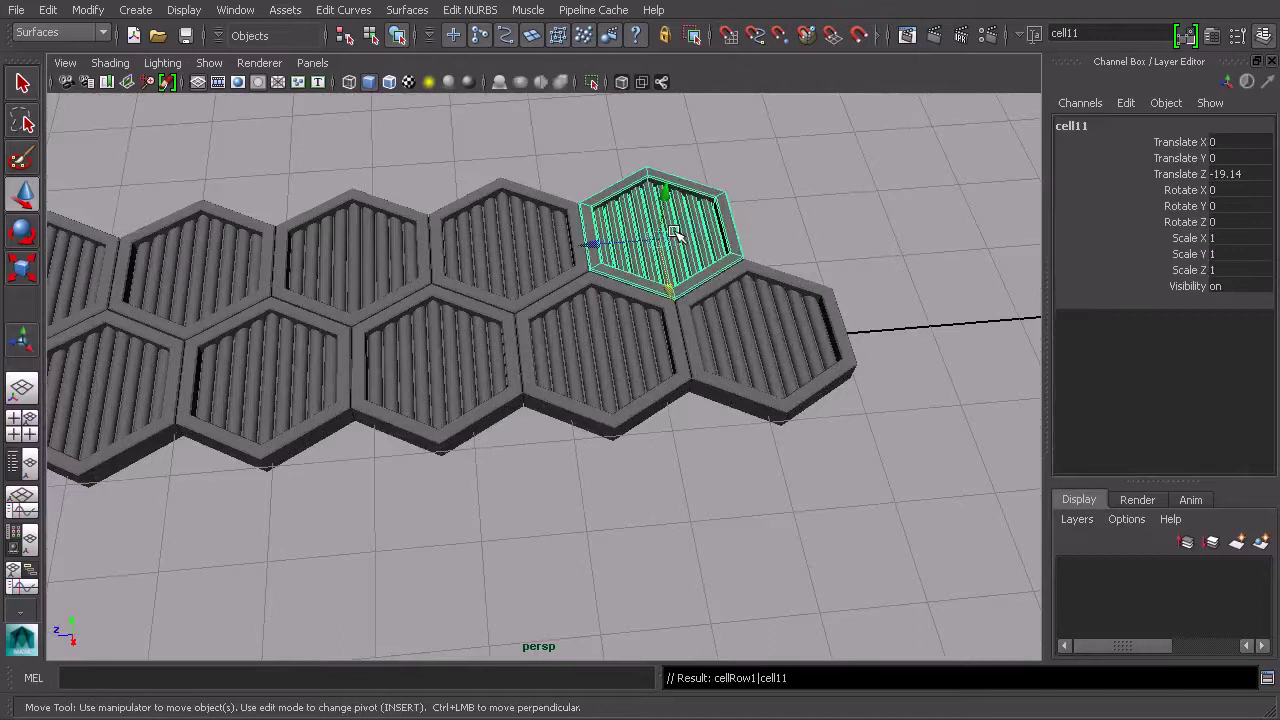
alt+middle_drag(690, 262, 594, 317)
scroll(600, 312, up, 5)
alt+drag(626, 297, 580, 432)
alt+middle_drag(580, 432, 568, 500)
alt+drag(664, 410, 551, 389)
key(ctrl+d)
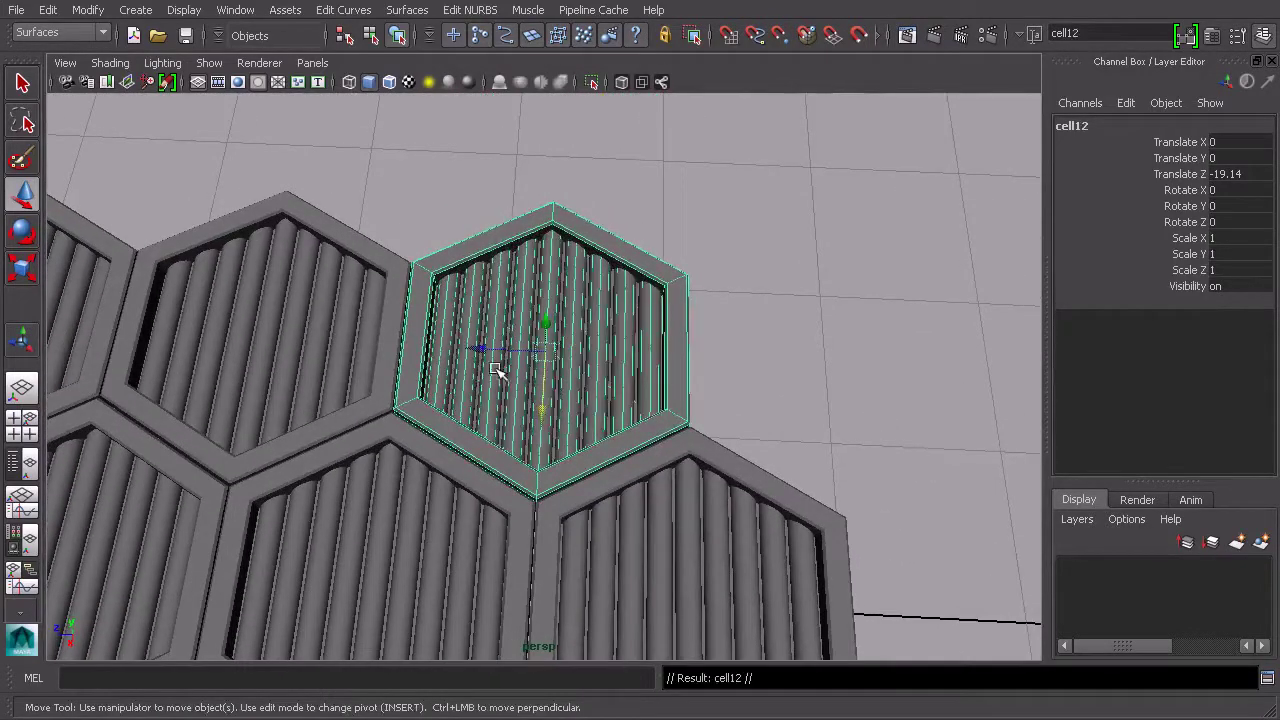
drag(481, 349, 483, 351)
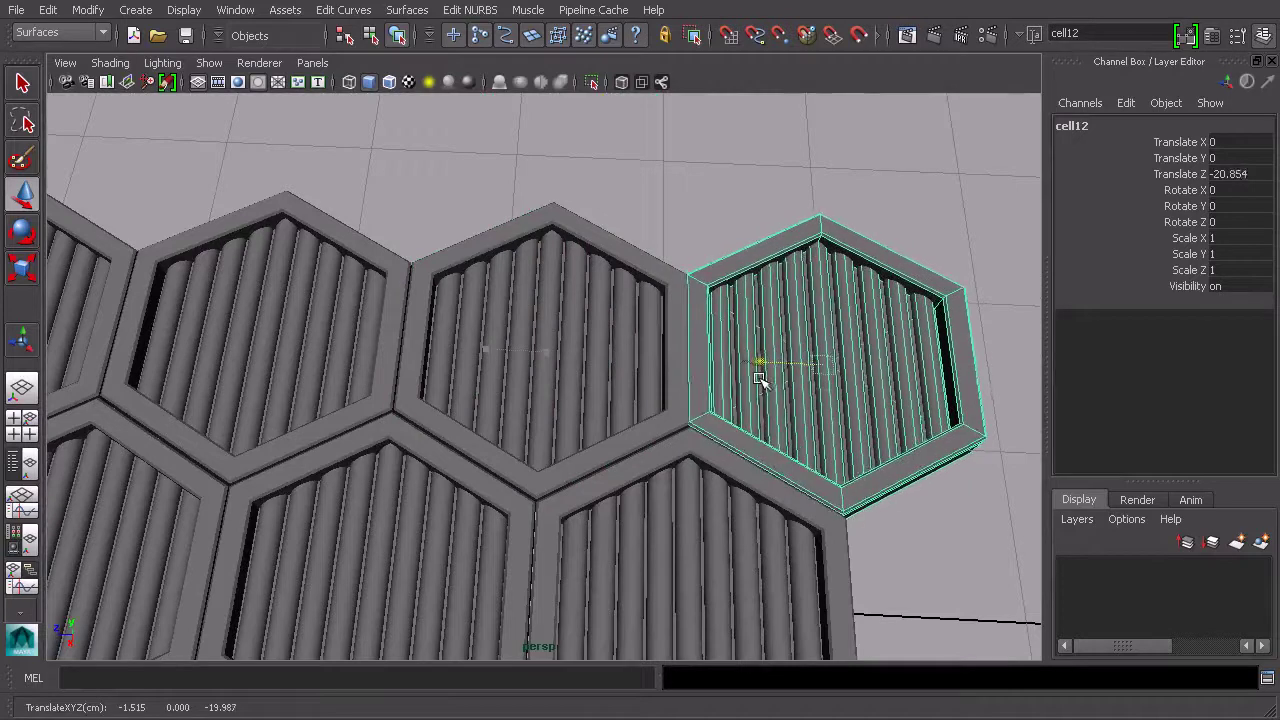
drag(762, 381, 763, 371)
- Fine-tune the added end cell's Translate Z to about -20.884 so its frame meets the neighbouring cell
scroll(757, 400, up, 10)
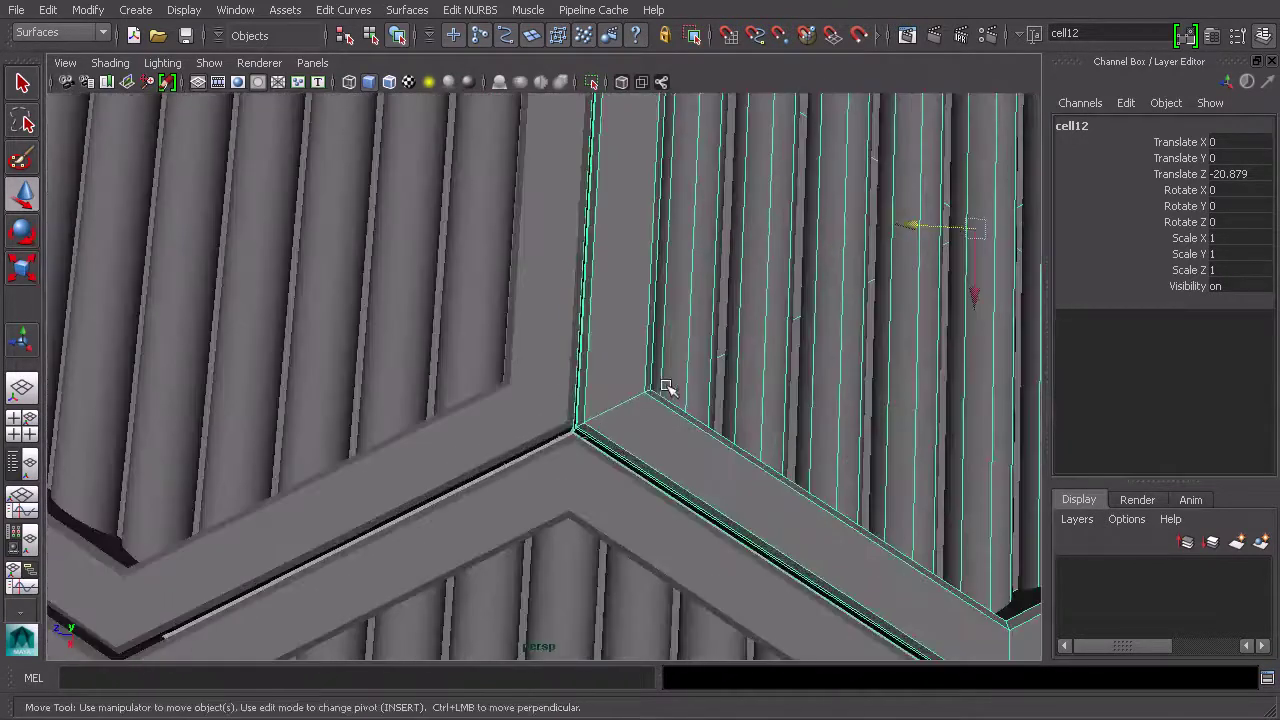
mouse_move(668, 388)
alt+mouse_down()
mouse_move(786, 309)
mouse_move(678, 365)
alt+mouse_up()
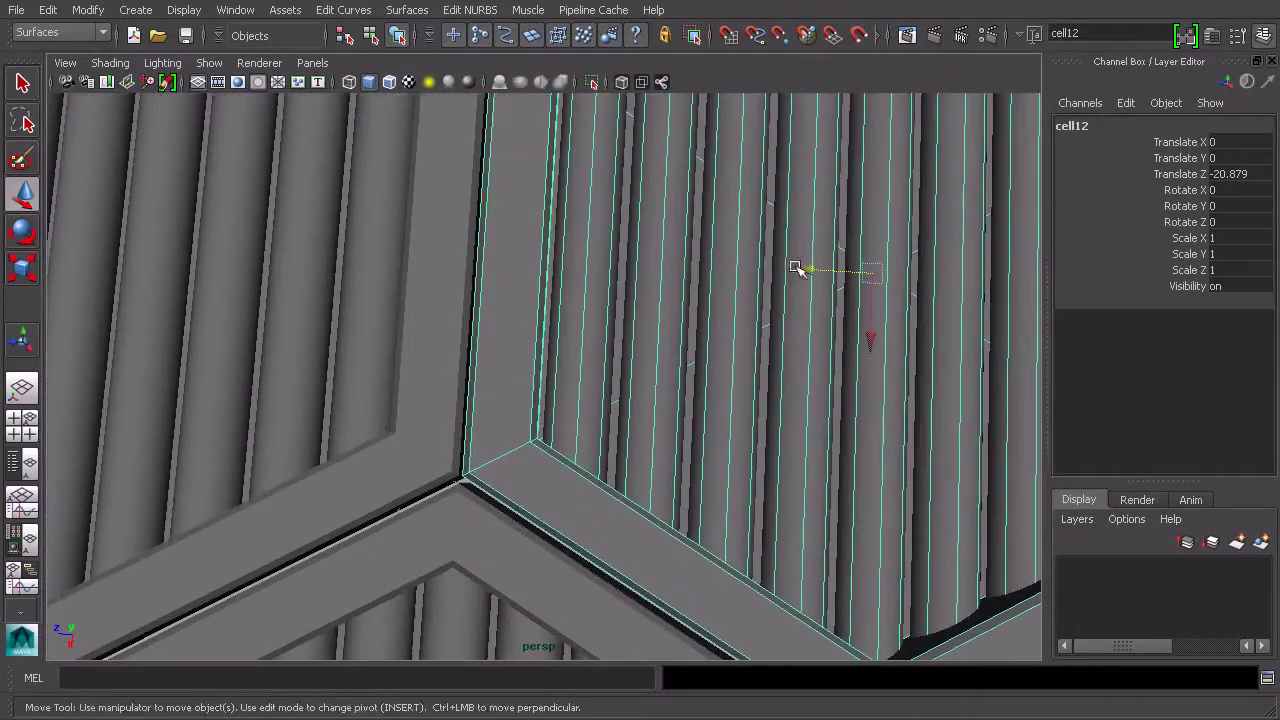
drag(795, 268, 809, 272)
scroll(800, 291, down, 5)
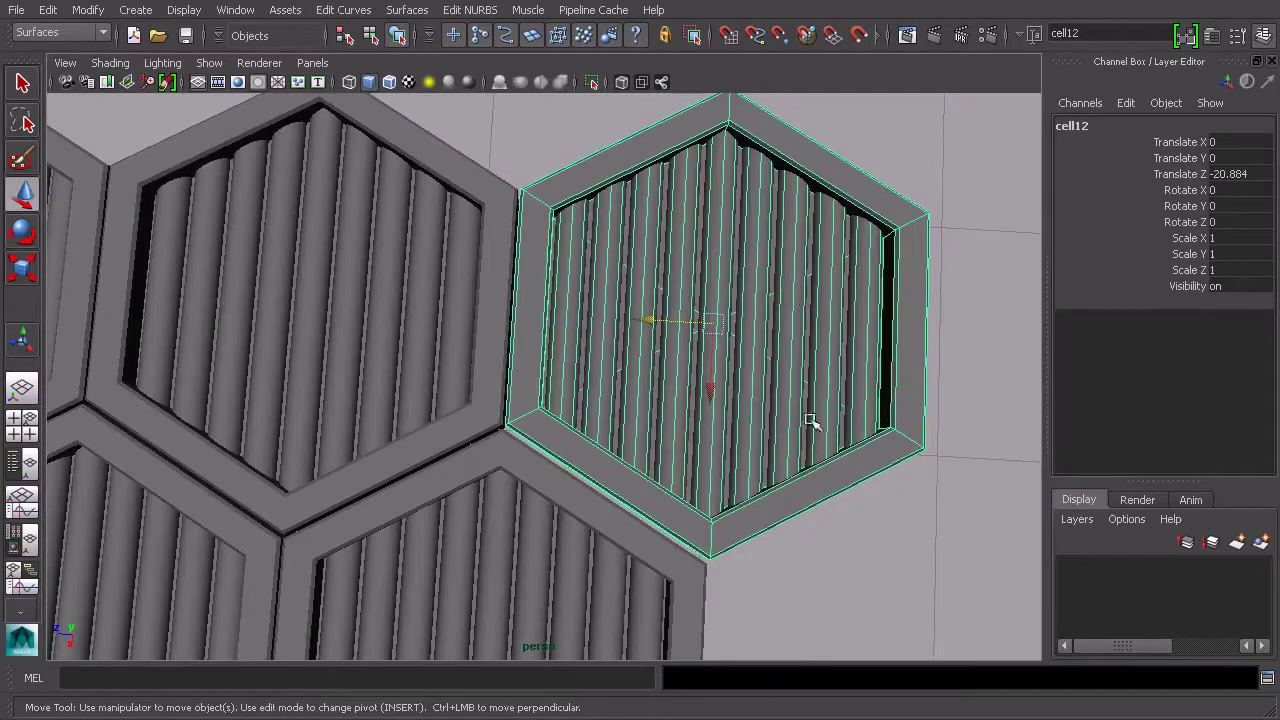
alt+drag(863, 557, 1068, 210)
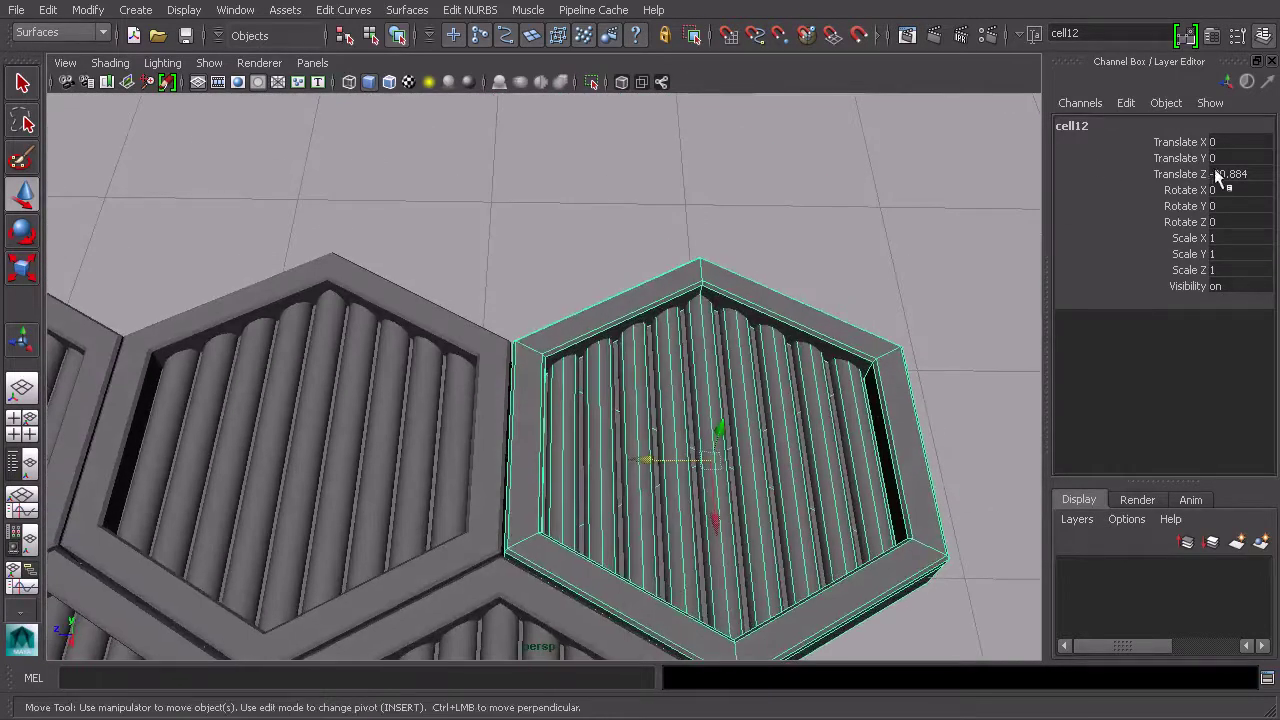
- Deselect the added end cell and examine both full rows from a distance
scroll(548, 383, down, 5)
click(848, 301)
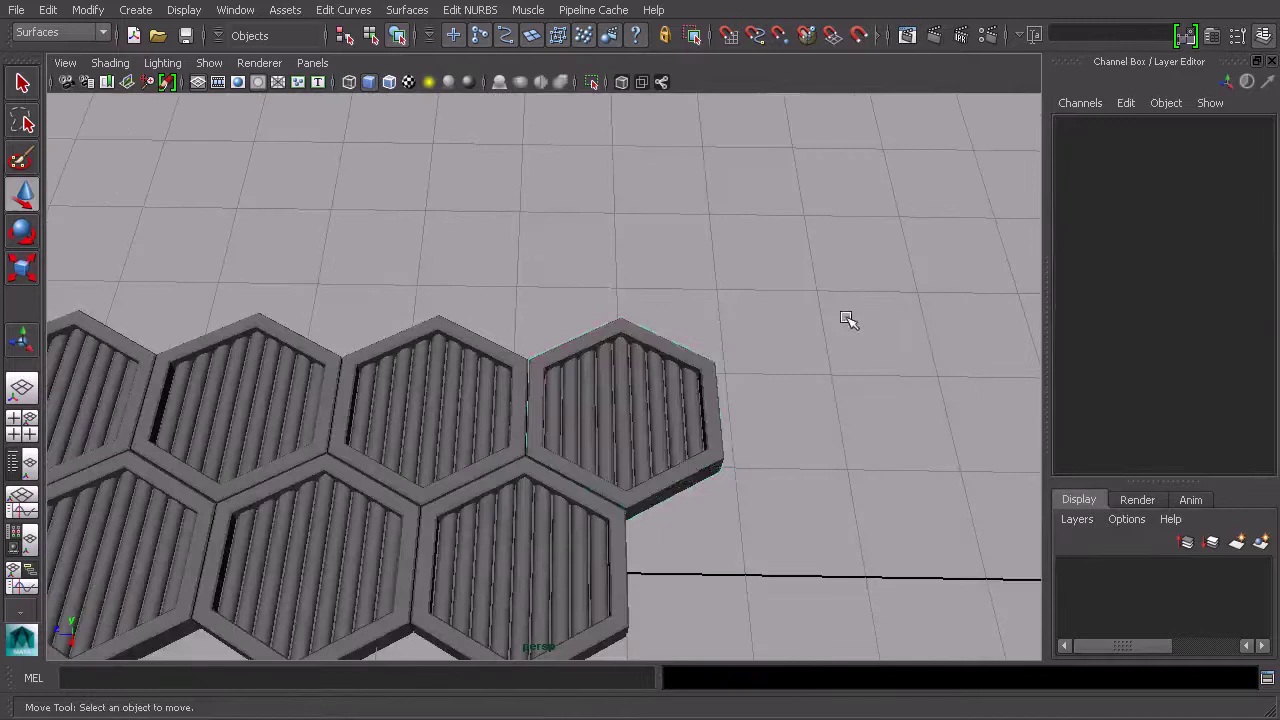
scroll(847, 317, down, 5)
alt+middle_drag(702, 362, 785, 358)
alt+drag(785, 358, 577, 457)
scroll(580, 458, down, 5)
alt+middle_drag(580, 458, 635, 463)
scroll(656, 432, up, 3)
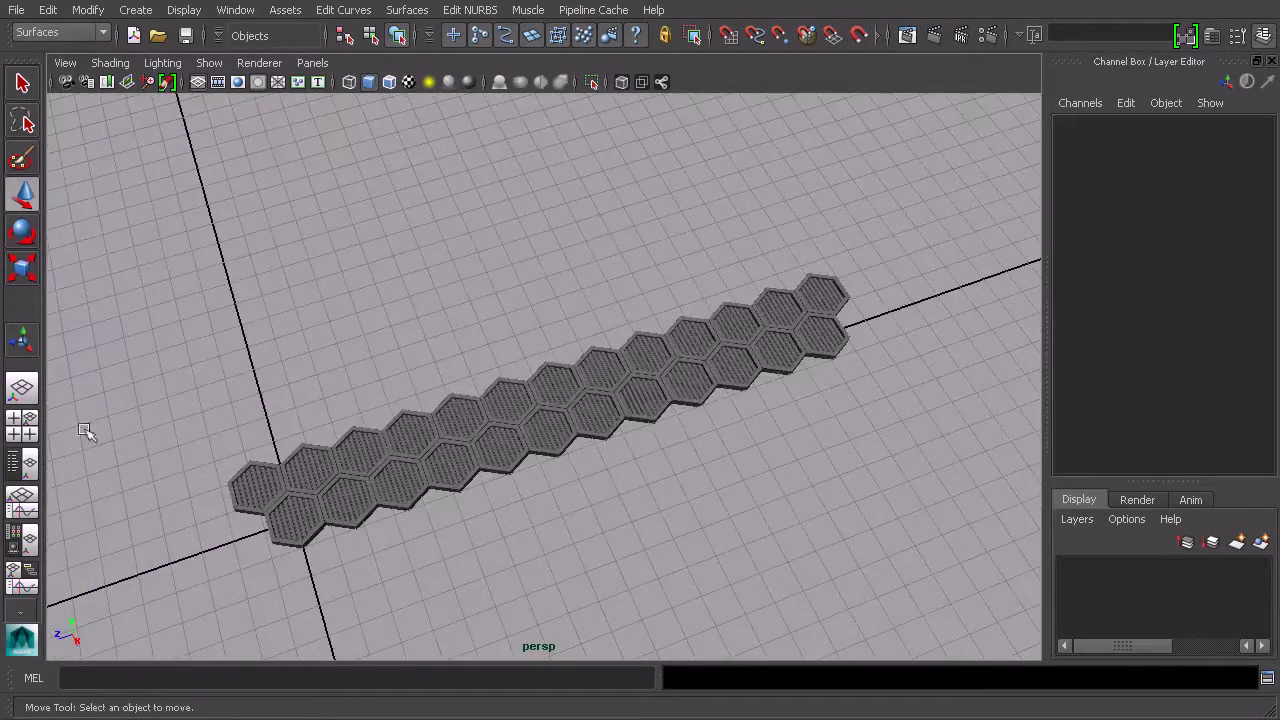
alt+drag(280, 422, 467, 428)
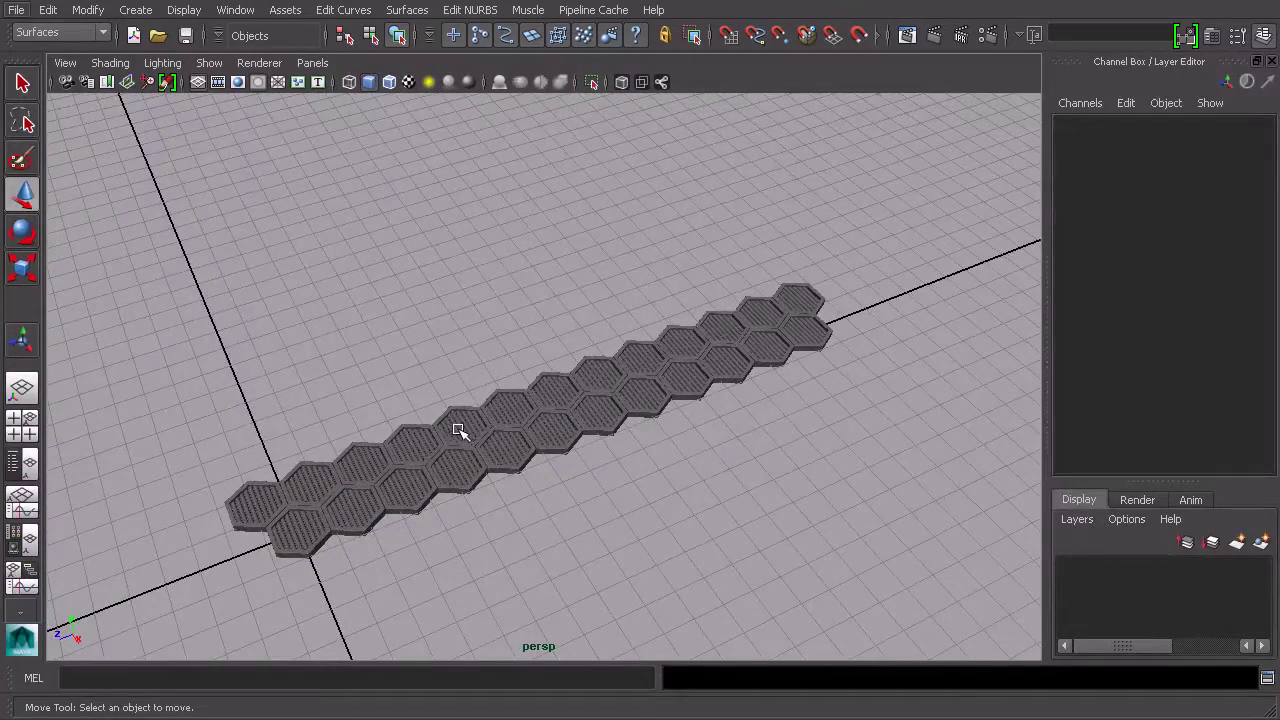
- Duplicate cellRow and cellRow1 together and move the copies beside the originals to about Translate X -2.98
click(235, 9)
click(290, 151)
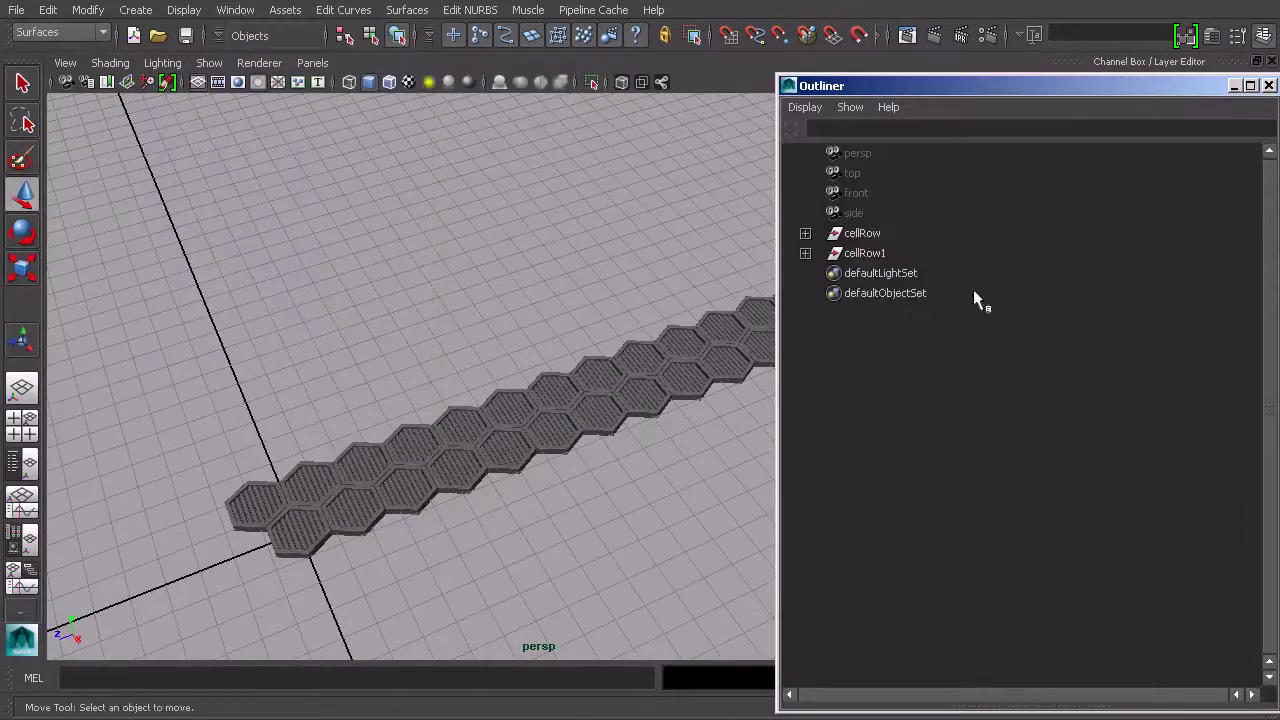
click(857, 253)
ctrl+click(860, 233)
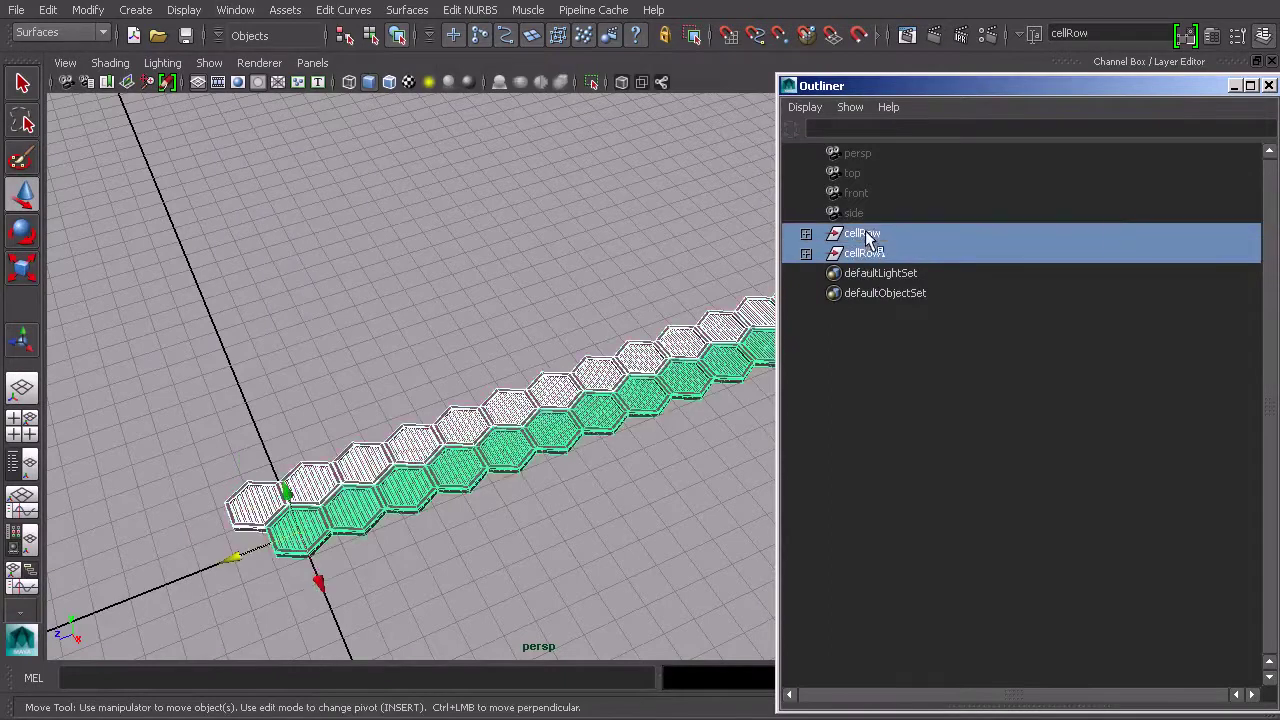
click(1237, 88)
alt+drag(545, 368, 616, 402)
key(ctrl+d)
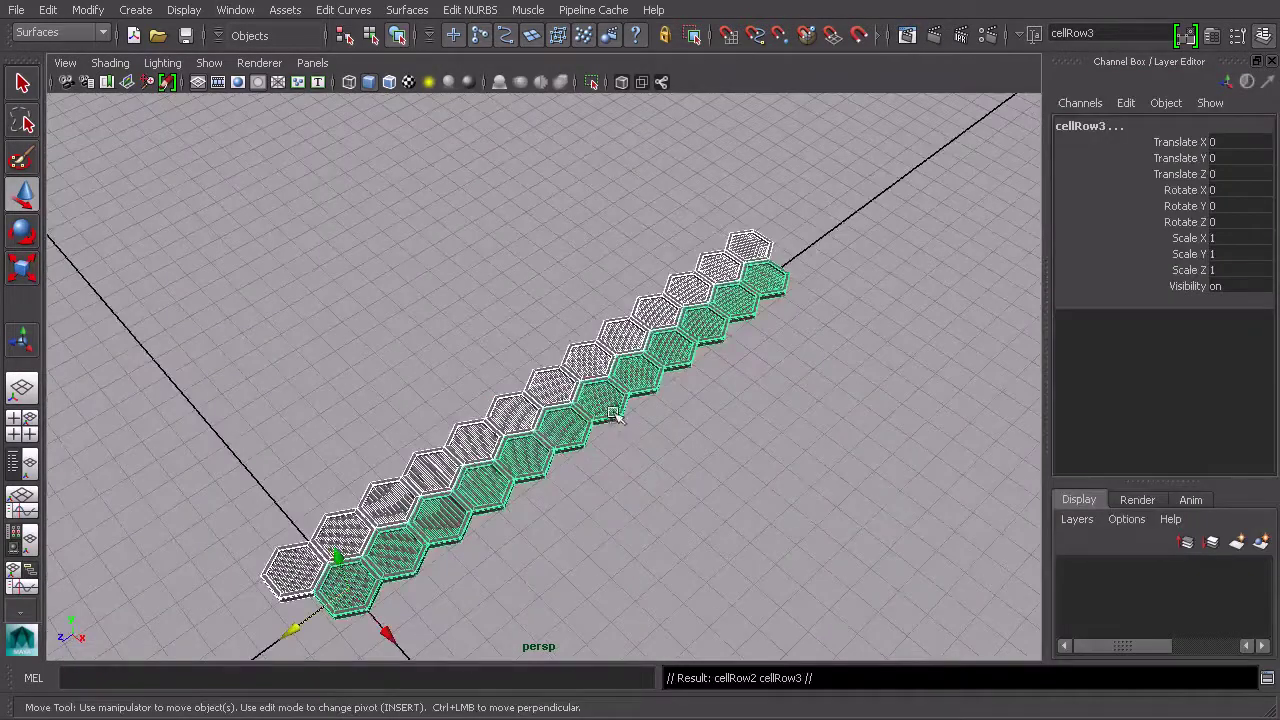
alt+middle_drag(407, 500, 559, 391)
scroll(559, 391, up, 4)
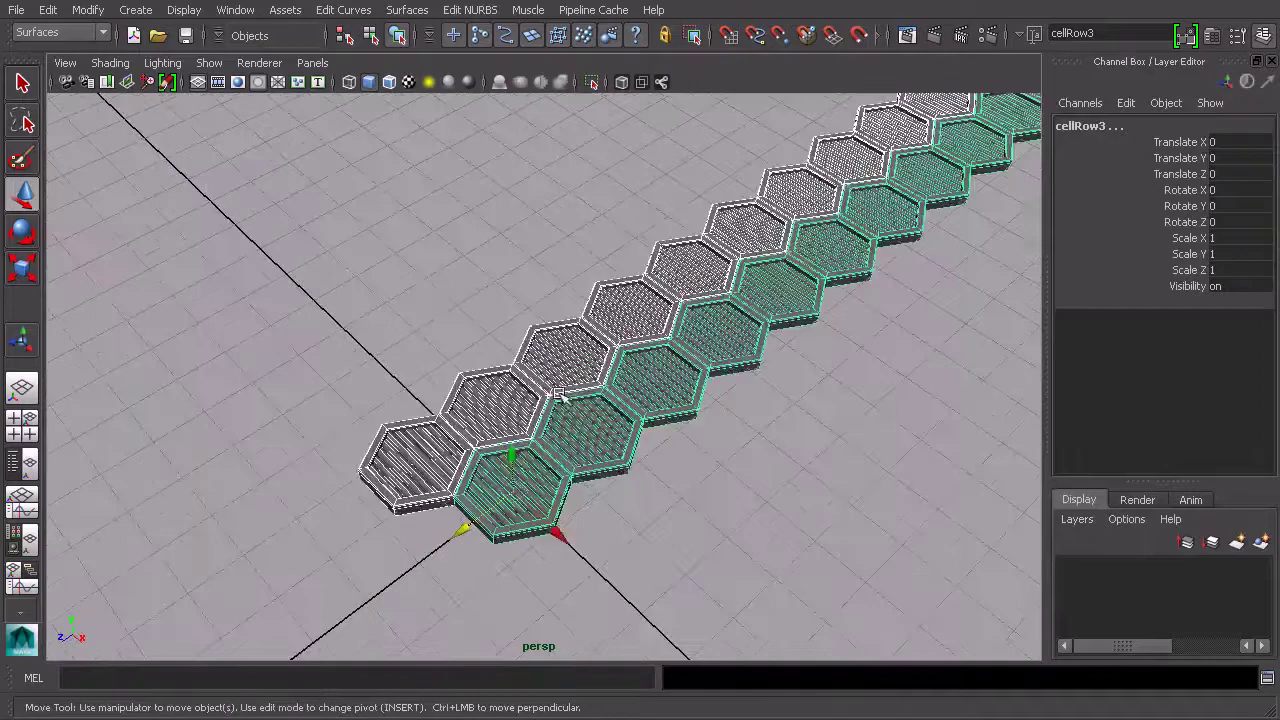
drag(561, 536, 413, 459)
- Fine-tune the duplicated rows' Translate X to about -3.025 so their frames meet the original rows
alt+drag(413, 459, 556, 457)
scroll(550, 443, up, 5)
scroll(640, 455, down, 3)
alt+middle_drag(718, 492, 714, 449)
alt+drag(712, 380, 714, 446)
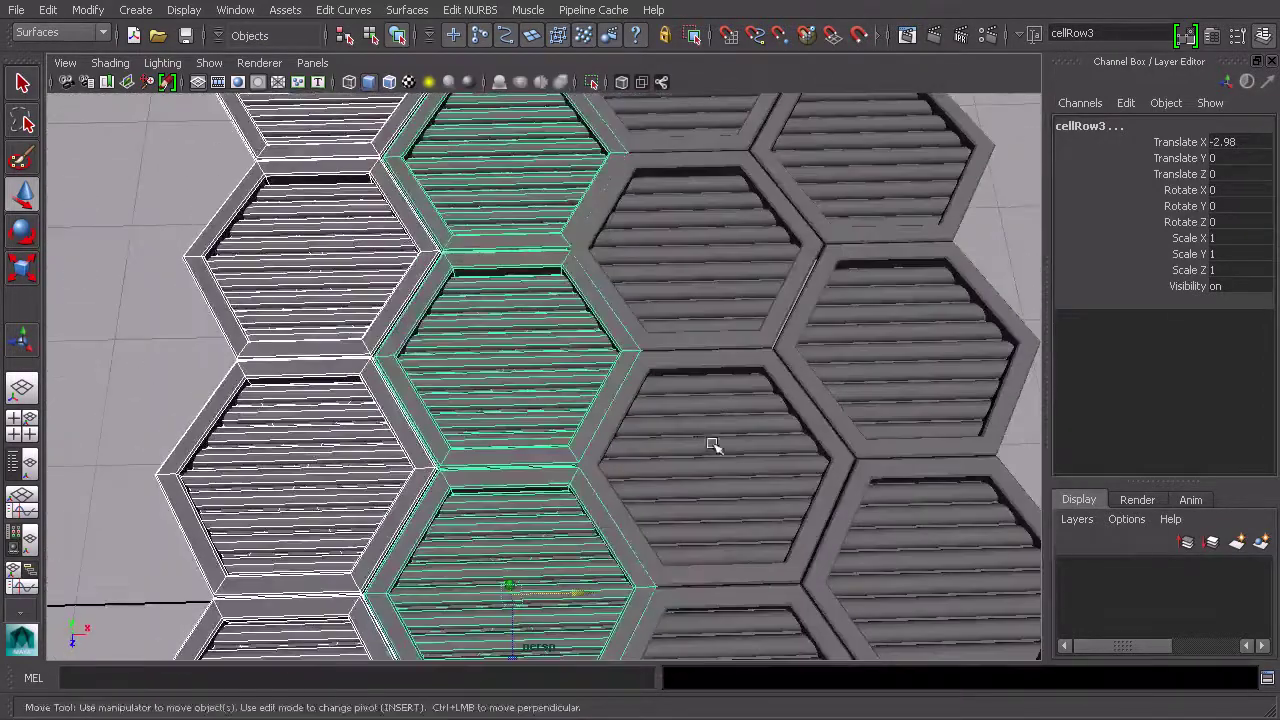
alt+middle_drag(604, 540, 640, 350)
scroll(674, 350, up, 6)
drag(620, 258, 590, 252)
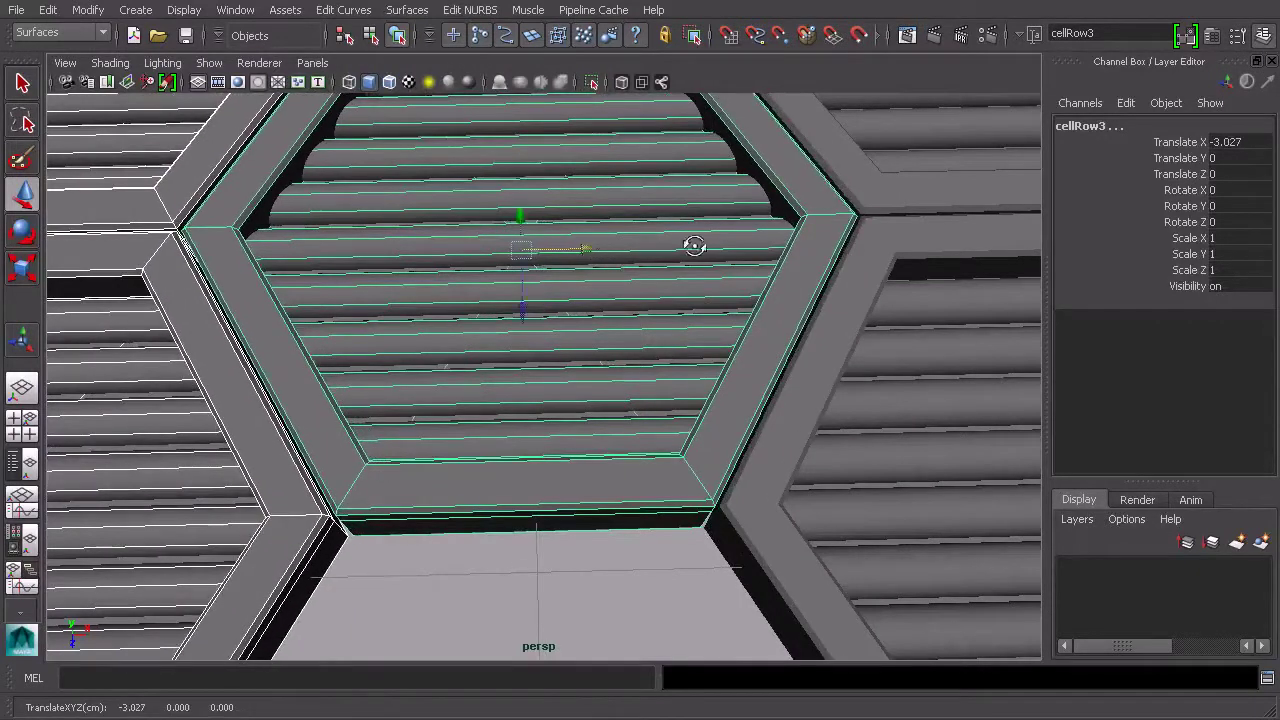
alt+drag(691, 246, 674, 274)
alt+middle_drag(735, 280, 697, 300)
alt+drag(697, 300, 680, 330)
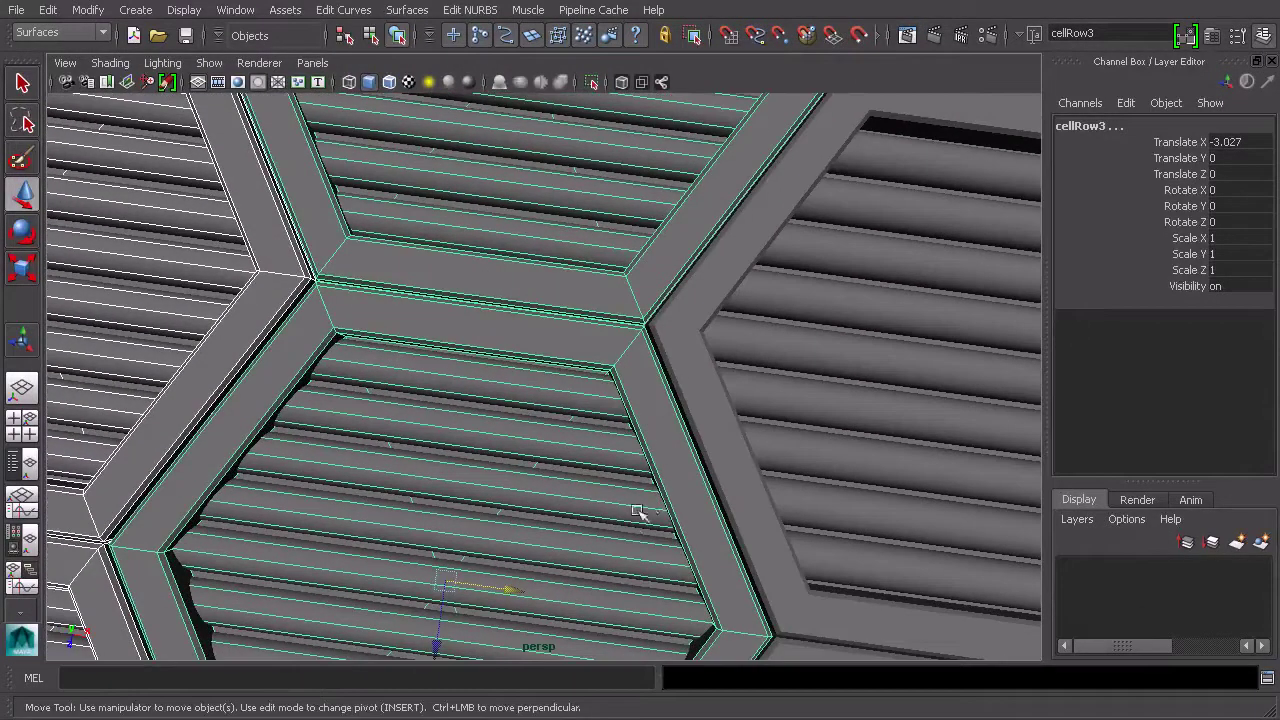
drag(507, 590, 506, 587)
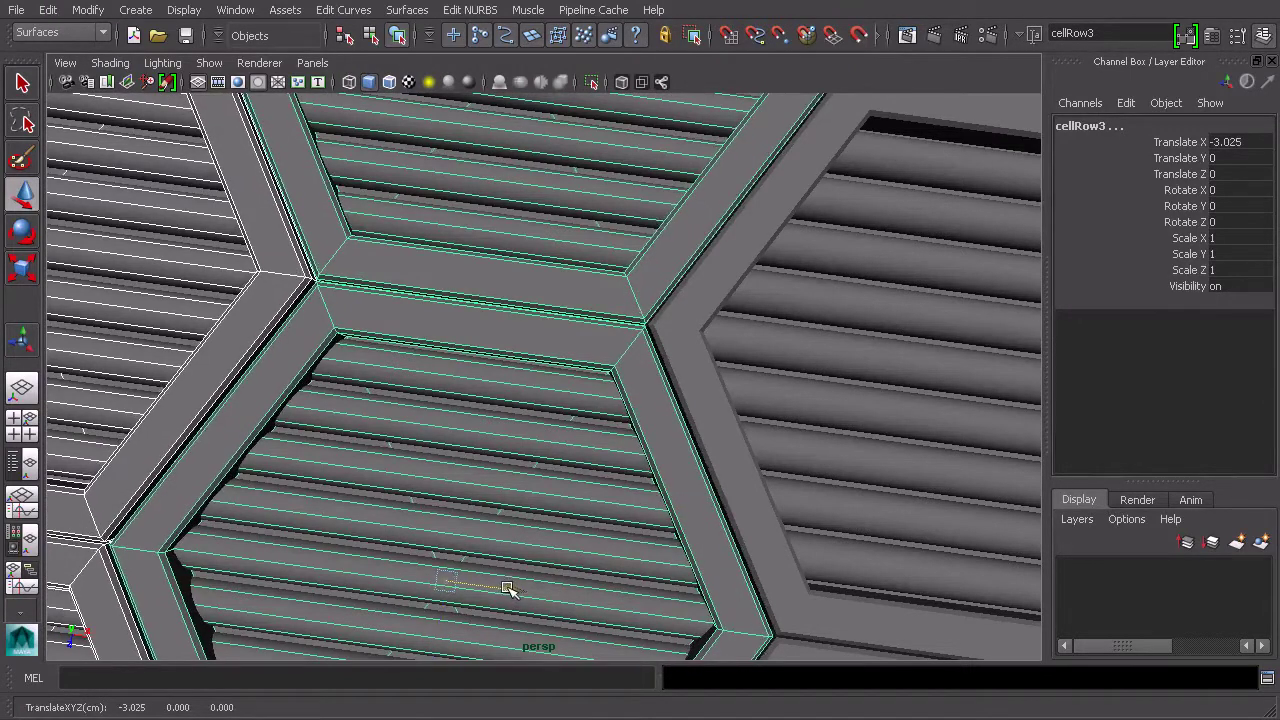
- Check the fit between the duplicated and original rows, and delete the duplicated pair
alt+right_drag(588, 543, 609, 514)
alt+drag(676, 505, 561, 448)
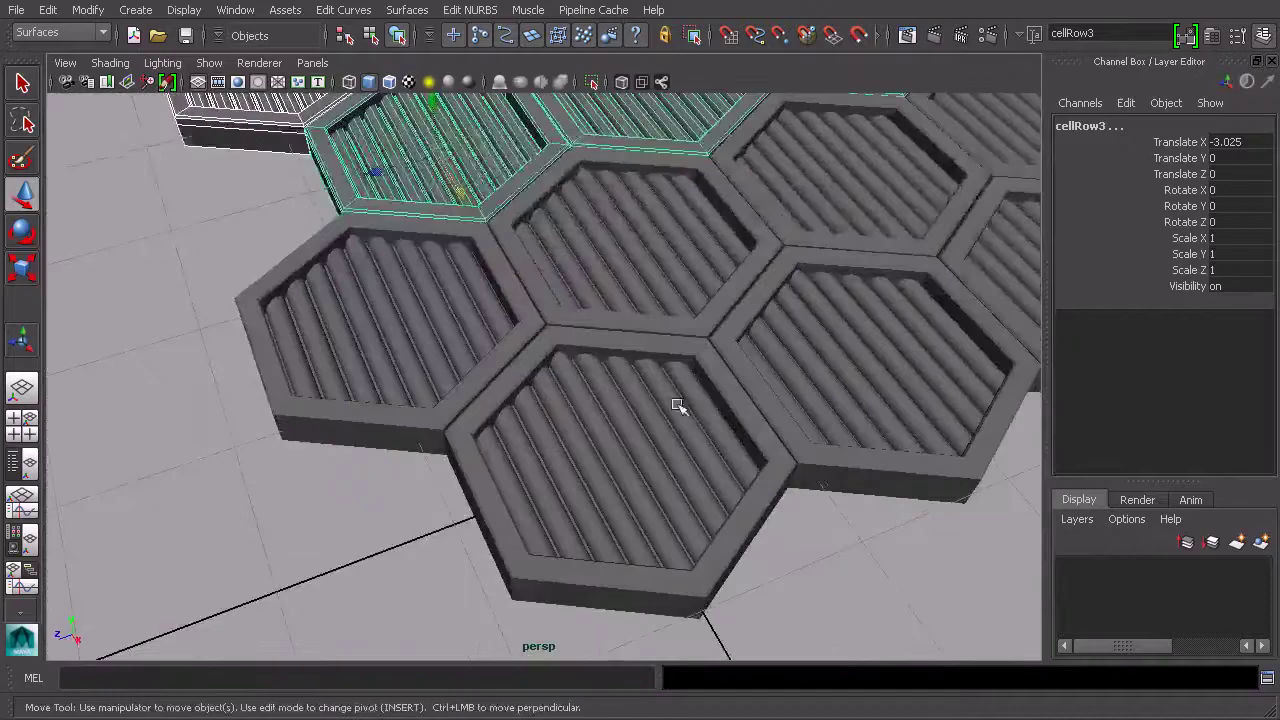
alt+middle_drag(695, 365, 671, 548)
alt+drag(590, 525, 656, 558)
scroll(738, 448, down, 6)
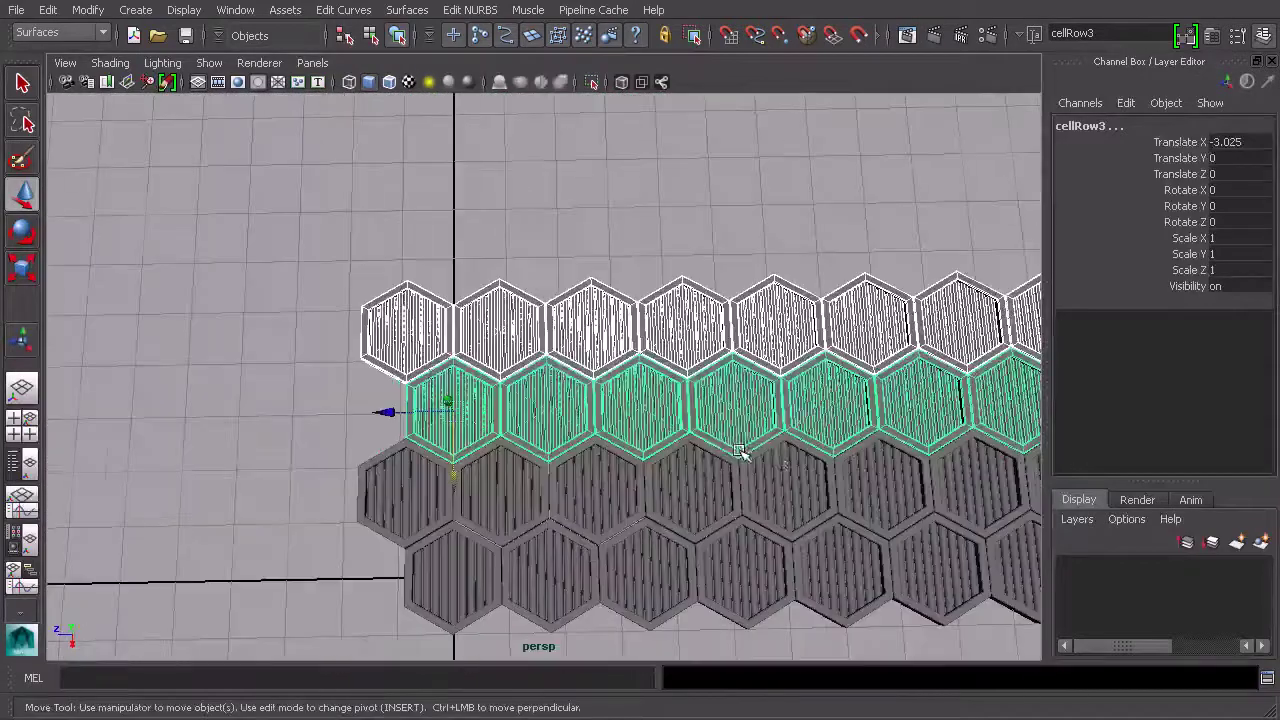
alt+middle_drag(877, 463, 704, 427)
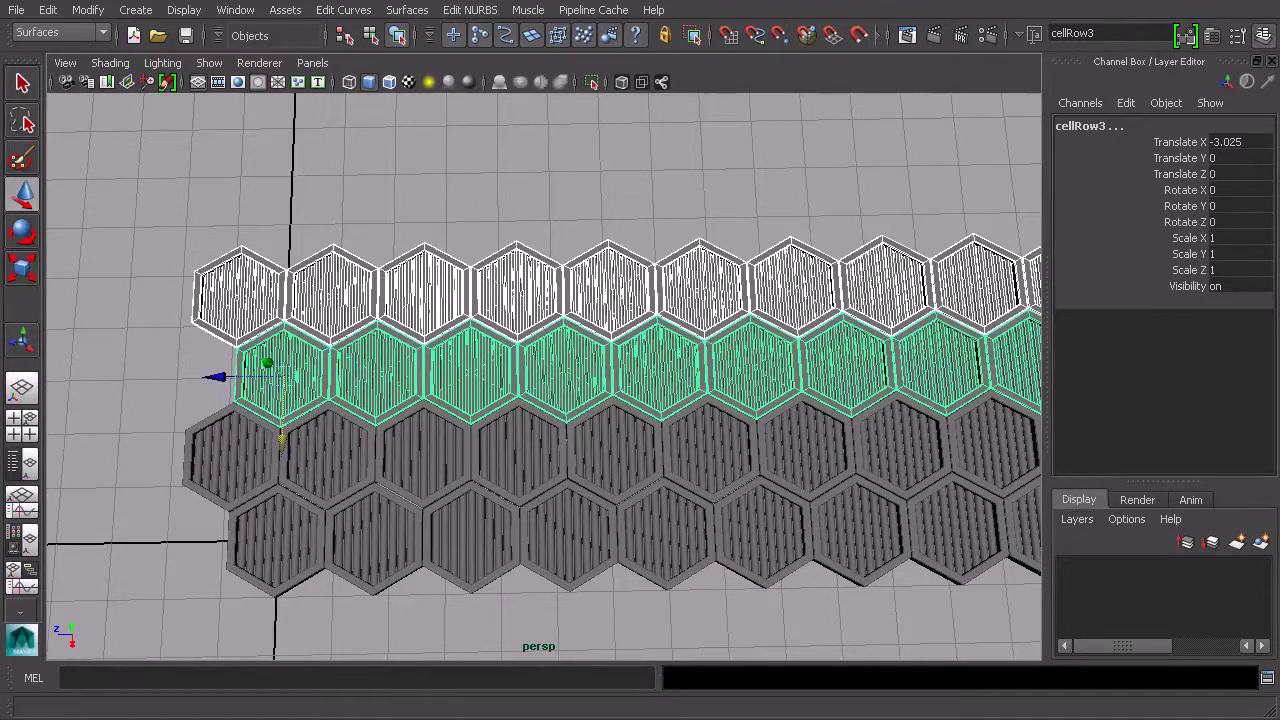
alt+drag(700, 368, 727, 378)
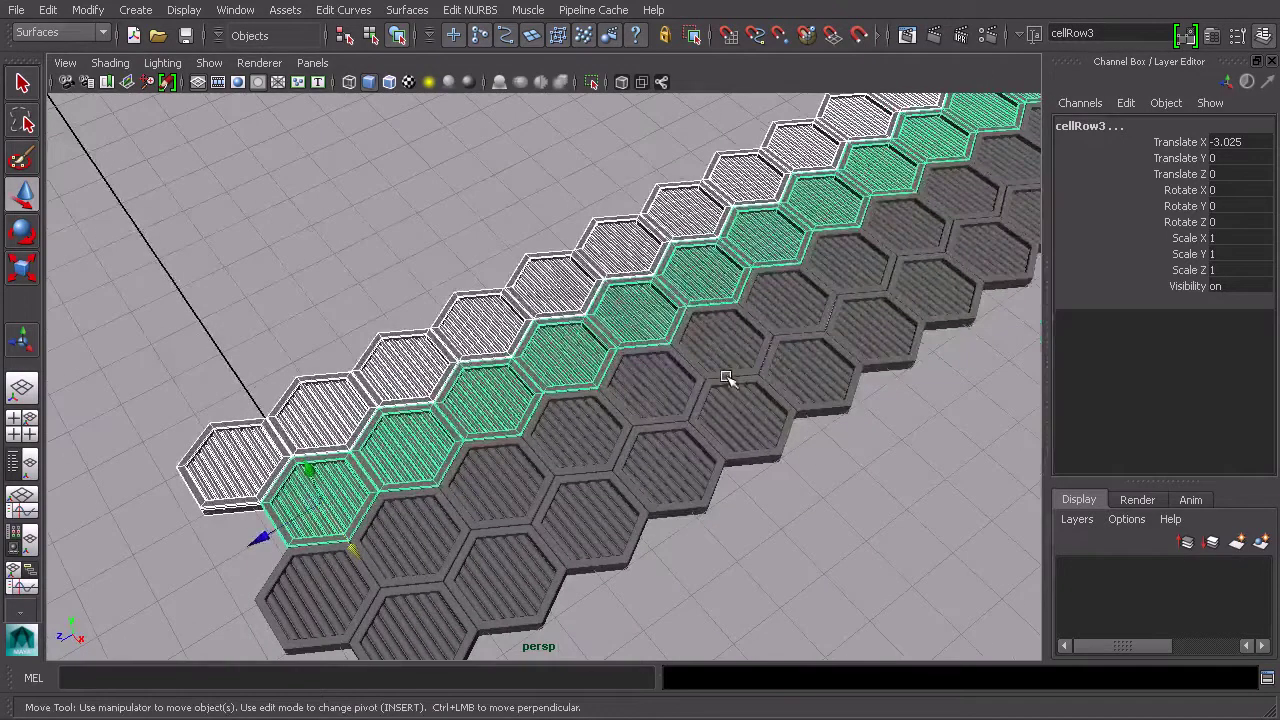
click(727, 369)
click(663, 383)
- Group cellRow and cellRow1 together, name the group cell_GRP, and frame it in the perspective view
click(235, 10)
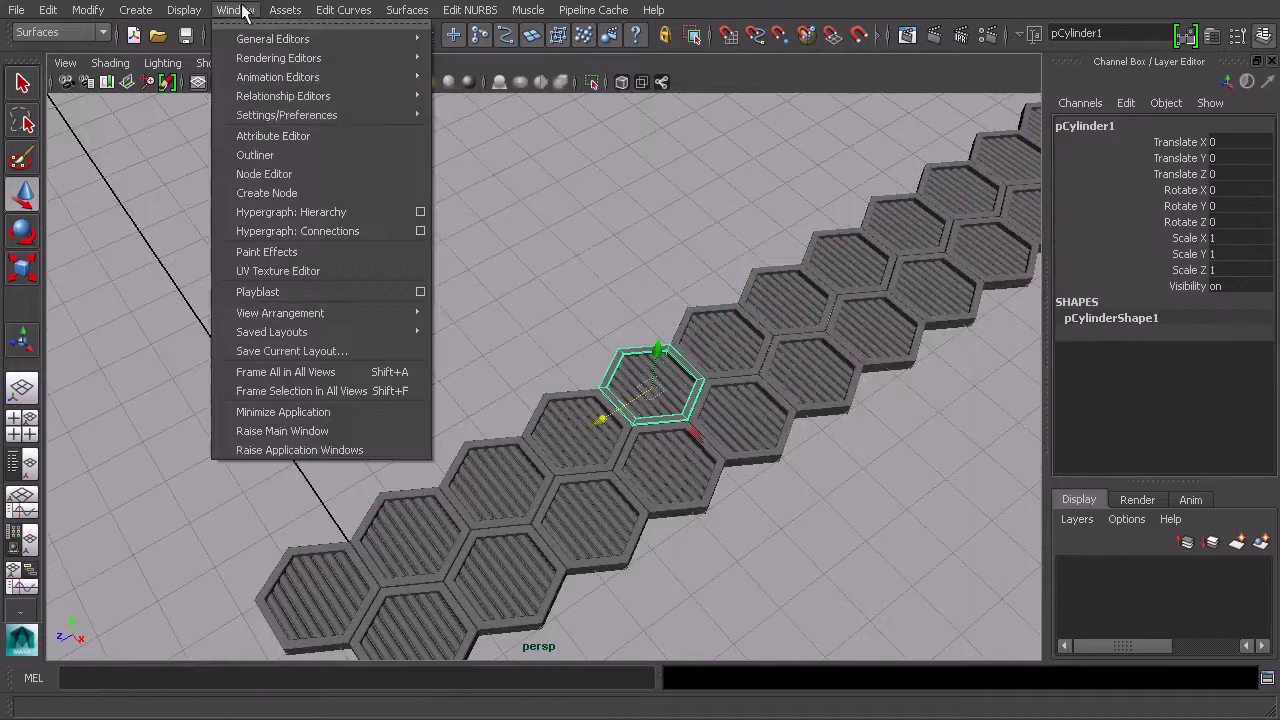
click(279, 152)
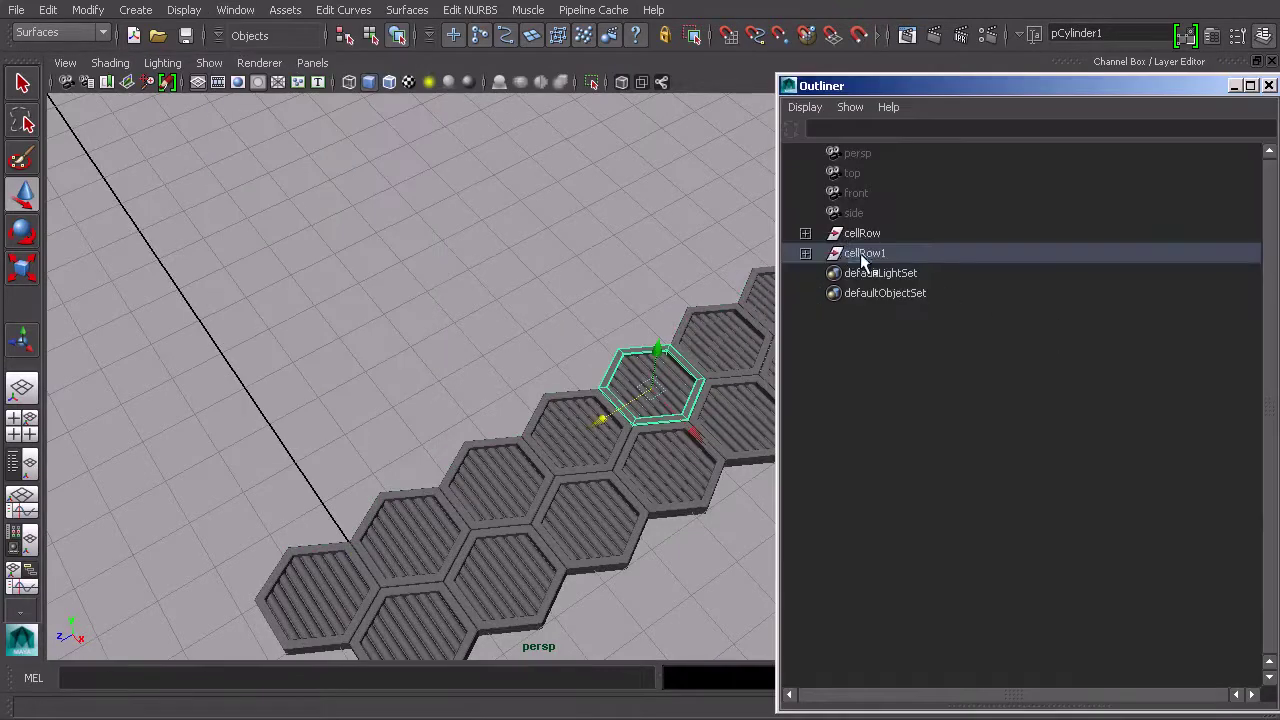
click(860, 253)
shift+click(957, 240)
key(ctrl+g)
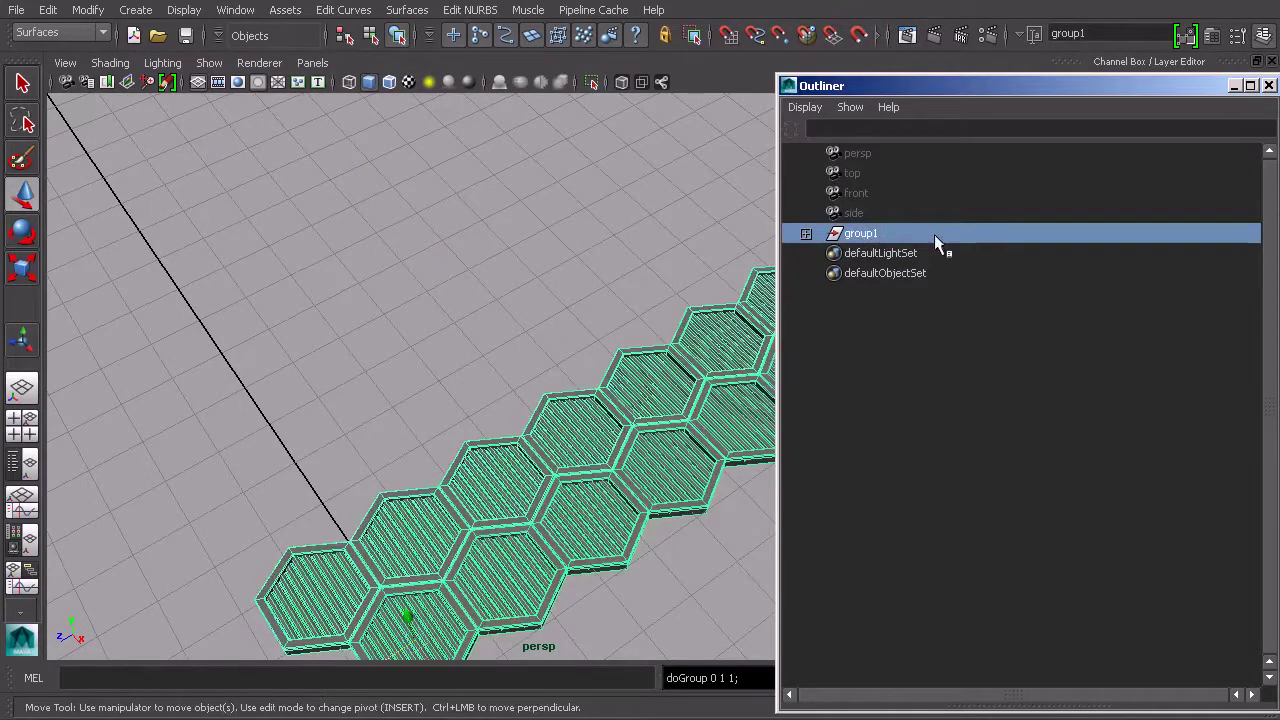
double_click(874, 236)
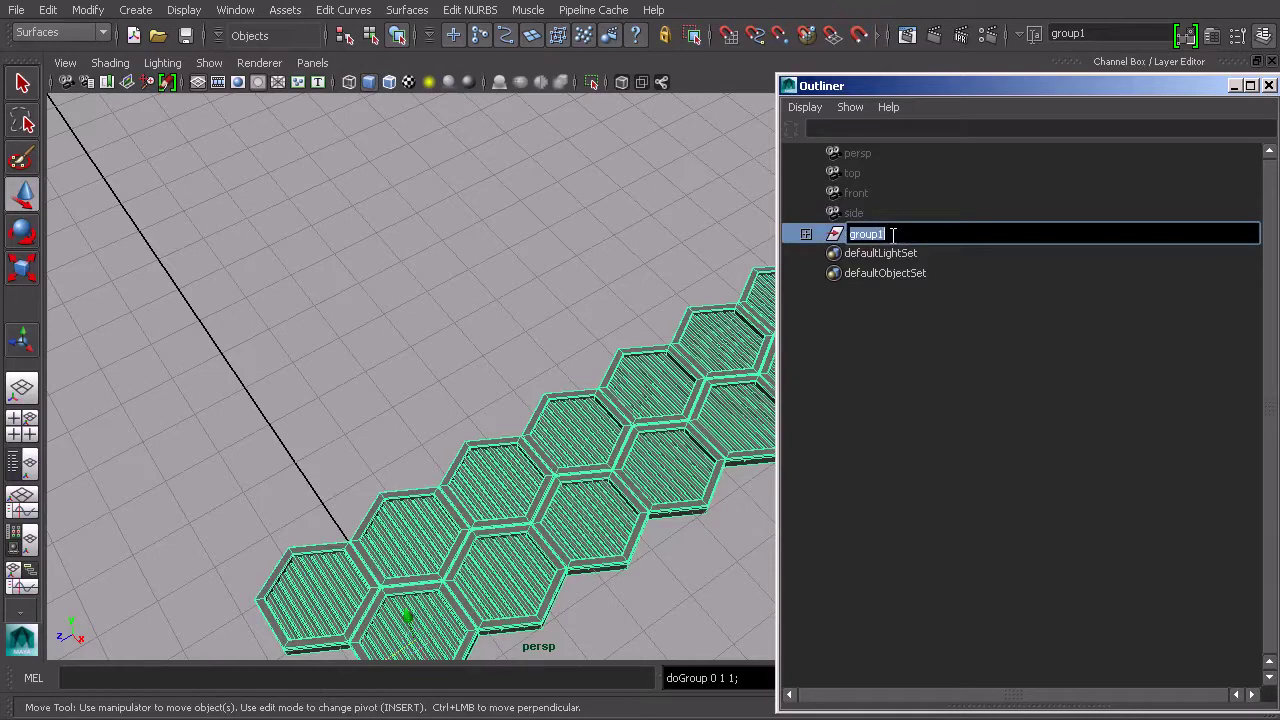
text(cell_GRP)
key(Return)
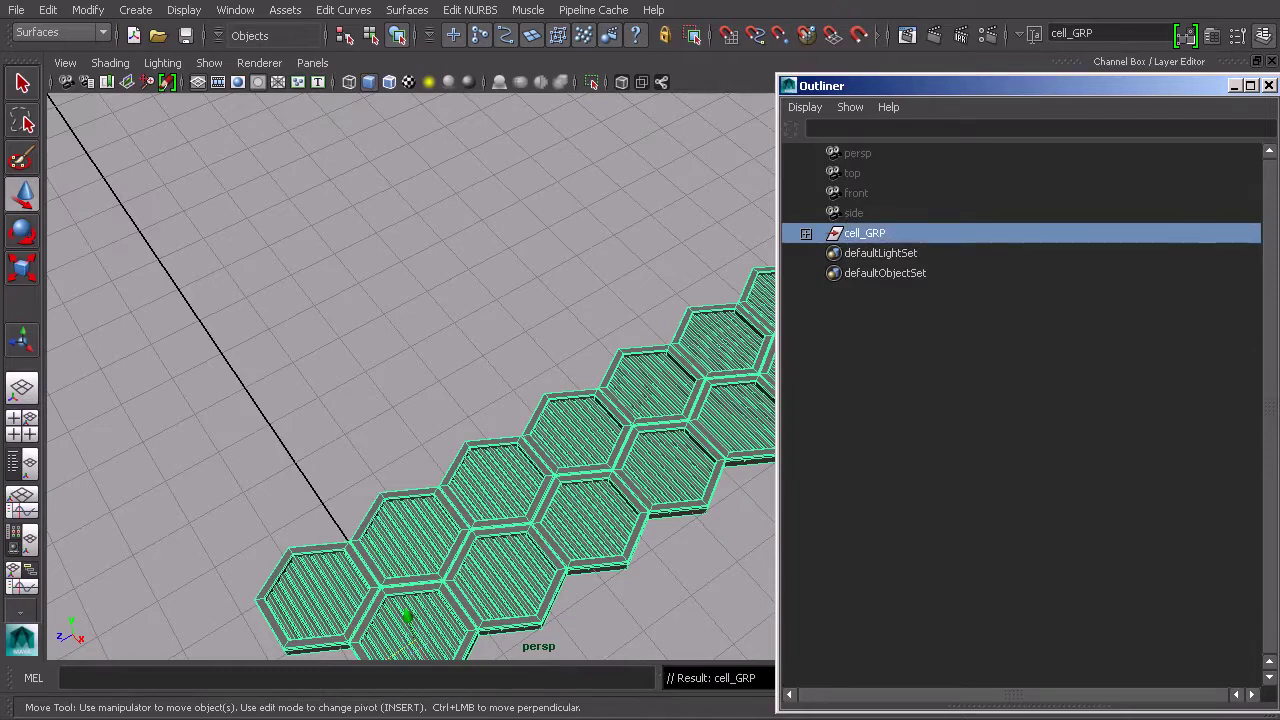
click(1268, 85)
key(f)
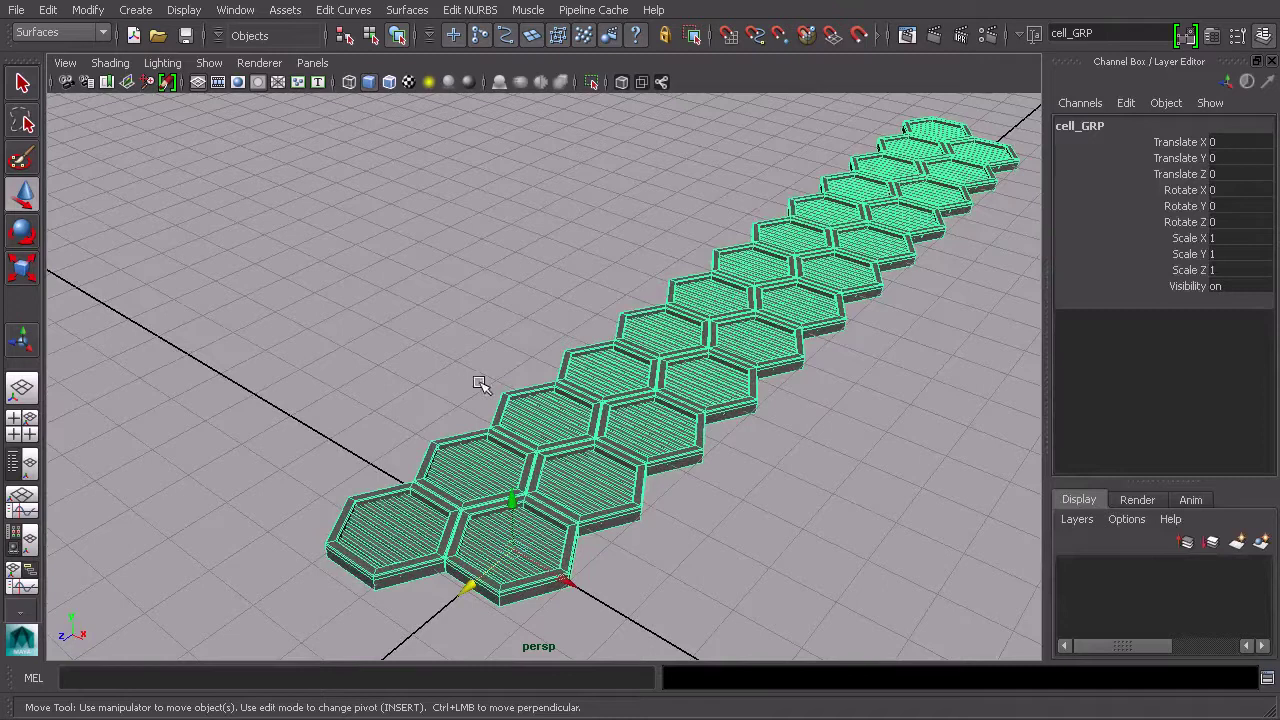
- Open the Duplicate Special options for cell_GRP and reset them to their defaults
click(47, 10)
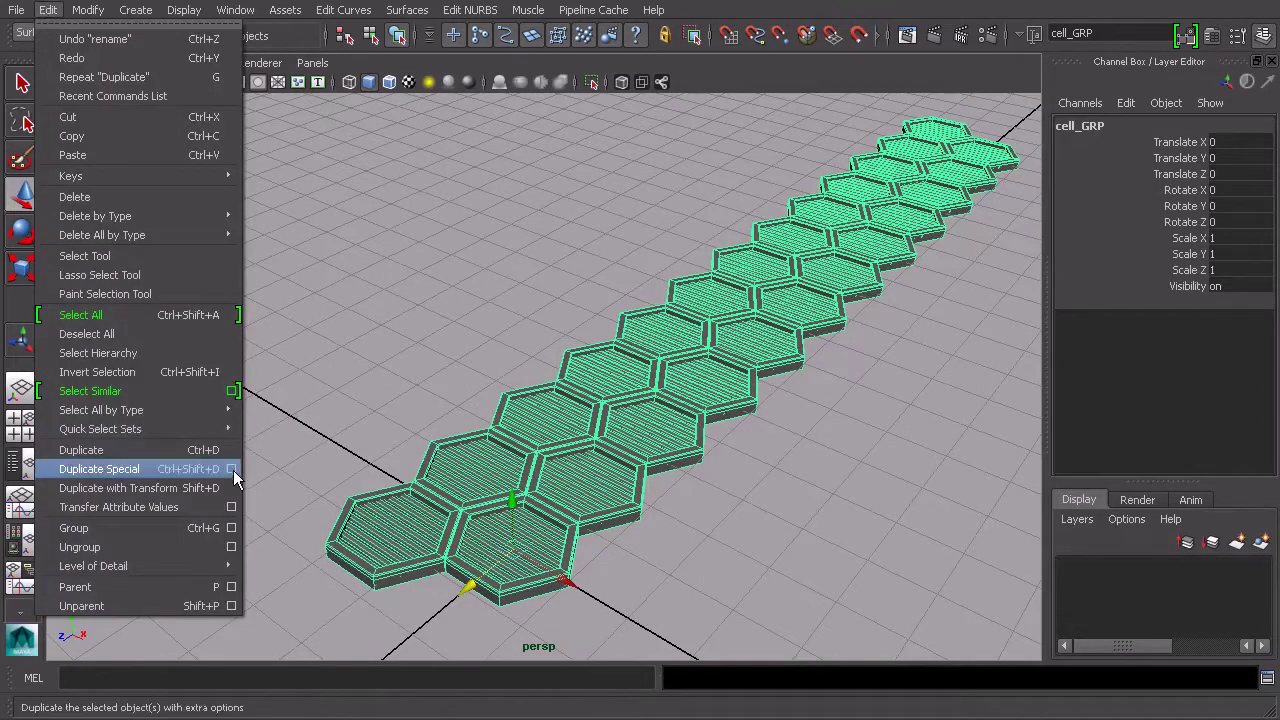
click(233, 470)
click(988, 219)
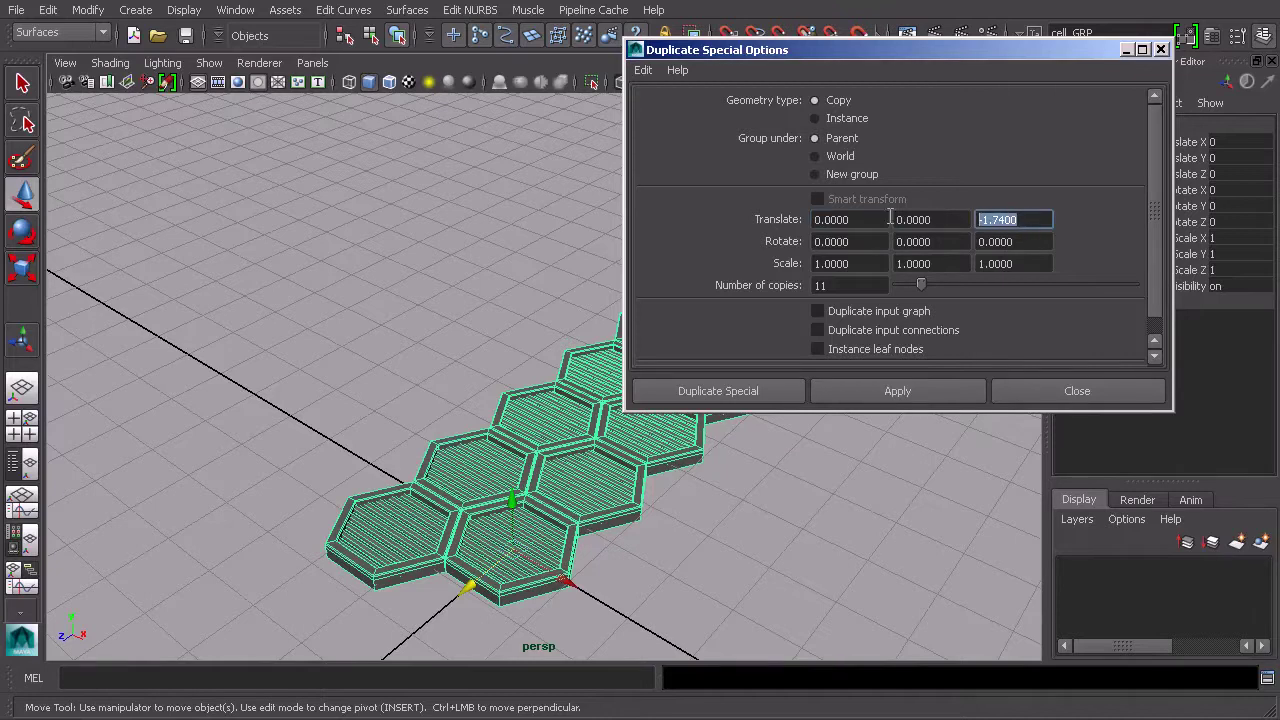
click(643, 70)
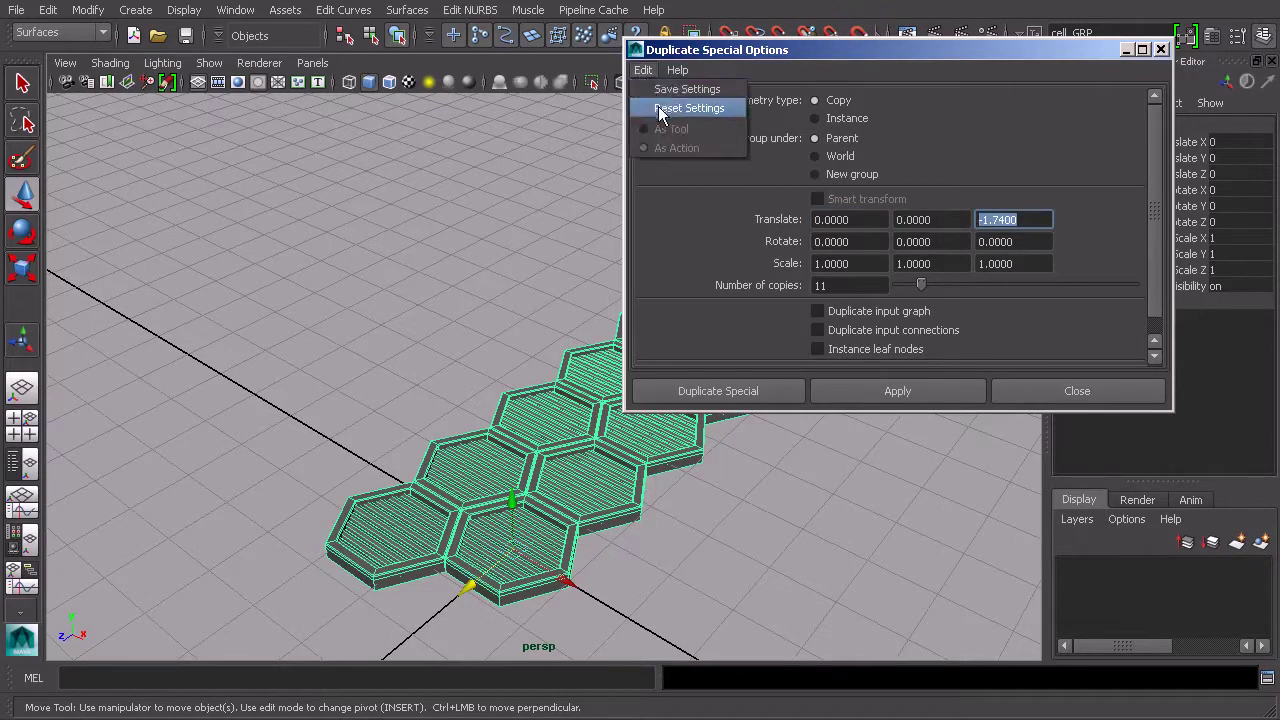
click(680, 107)
- Create 3 copies of cell_GRP with Duplicate Special, each offset 3.025 in X
drag(868, 221, 806, 217)
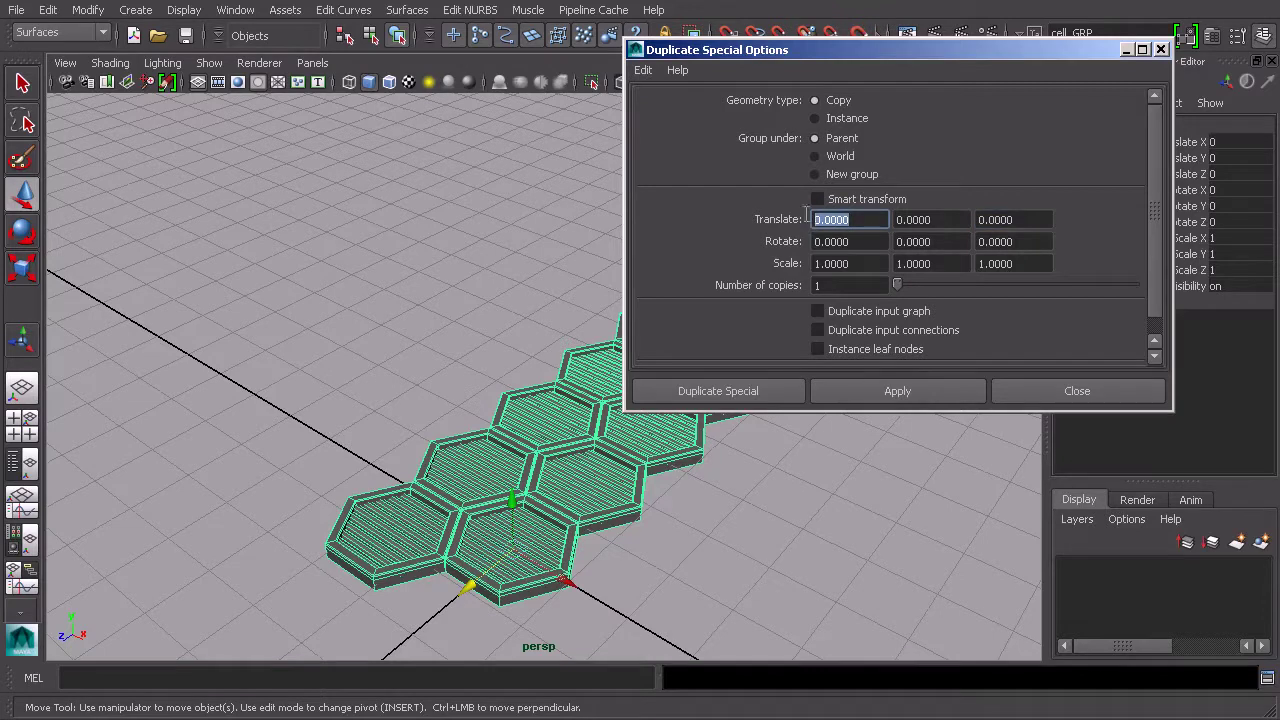
text(3.025)
click(848, 286)
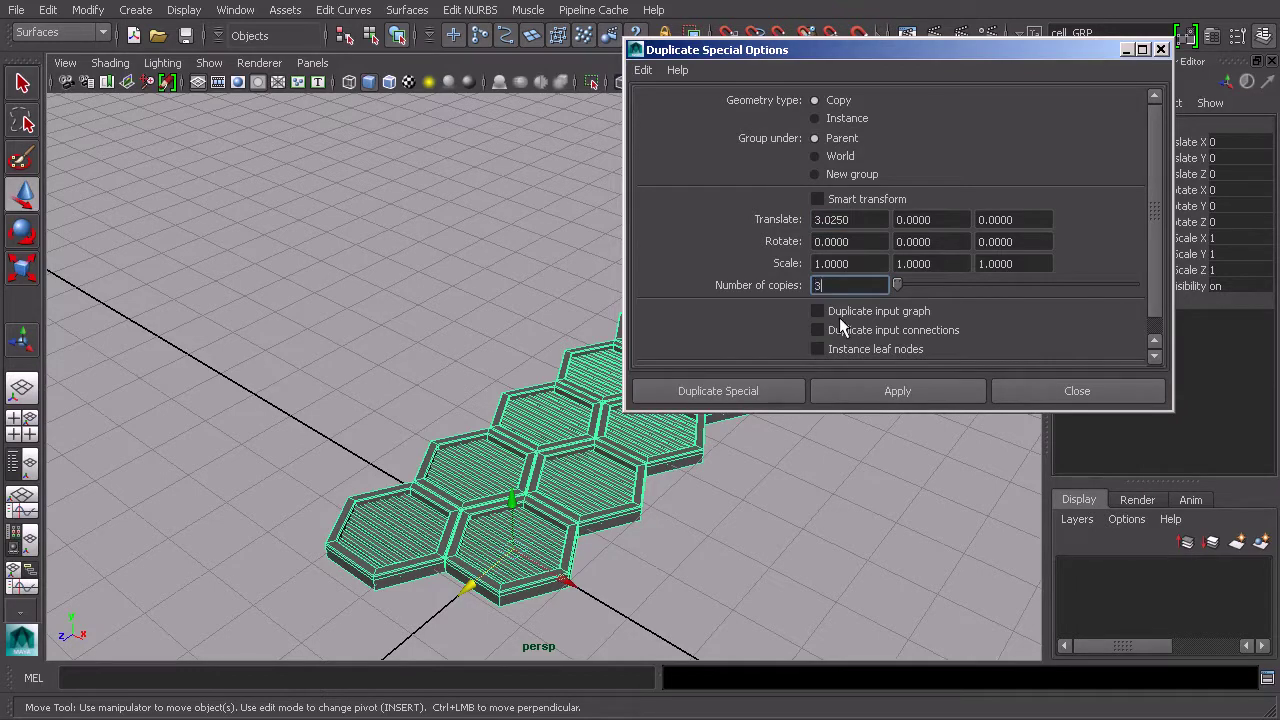
click(781, 394)
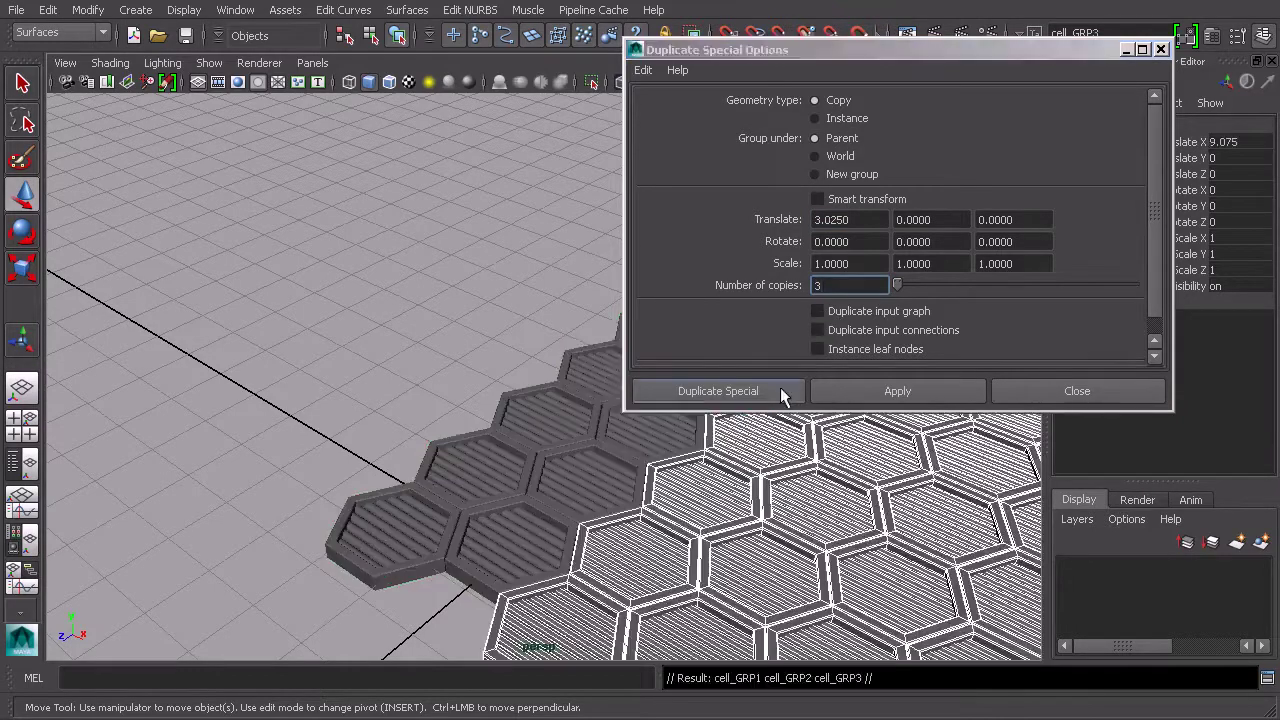
- Deselect the copies and examine the seams between adjoining cells across the panel
scroll(881, 361, down, 5)
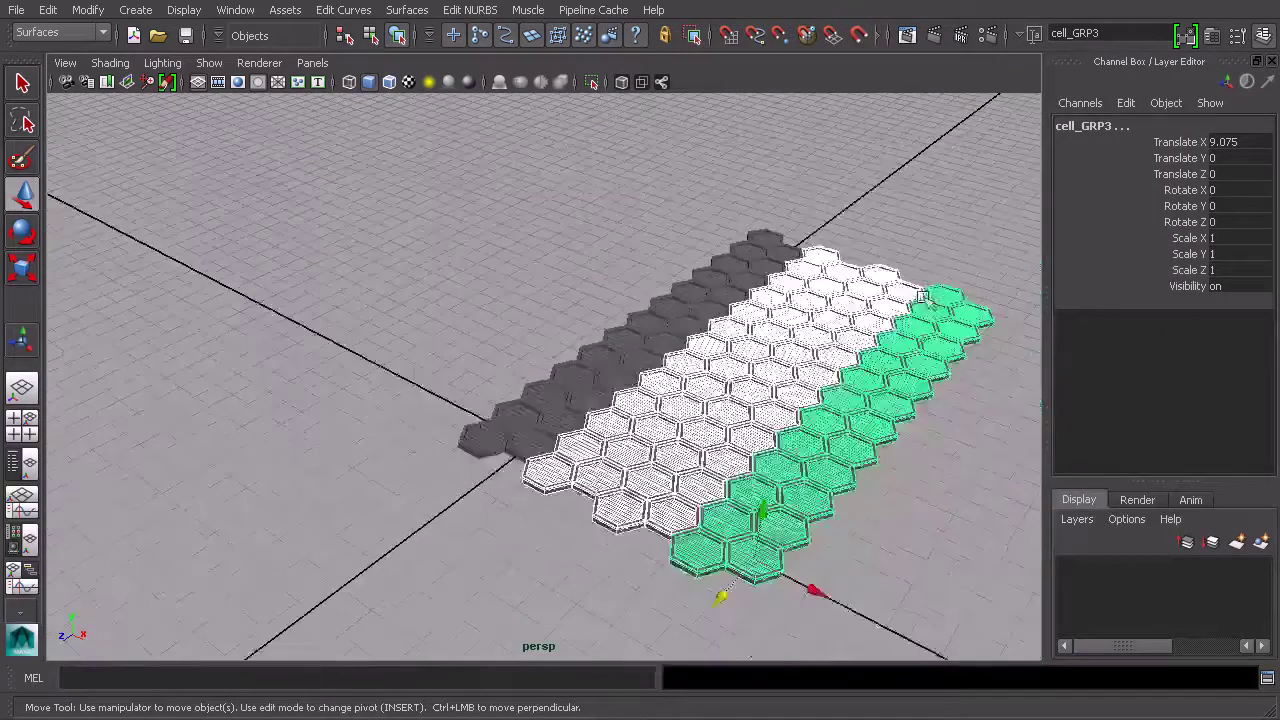
alt+drag(815, 365, 693, 423)
click(683, 317)
alt+drag(683, 317, 849, 386)
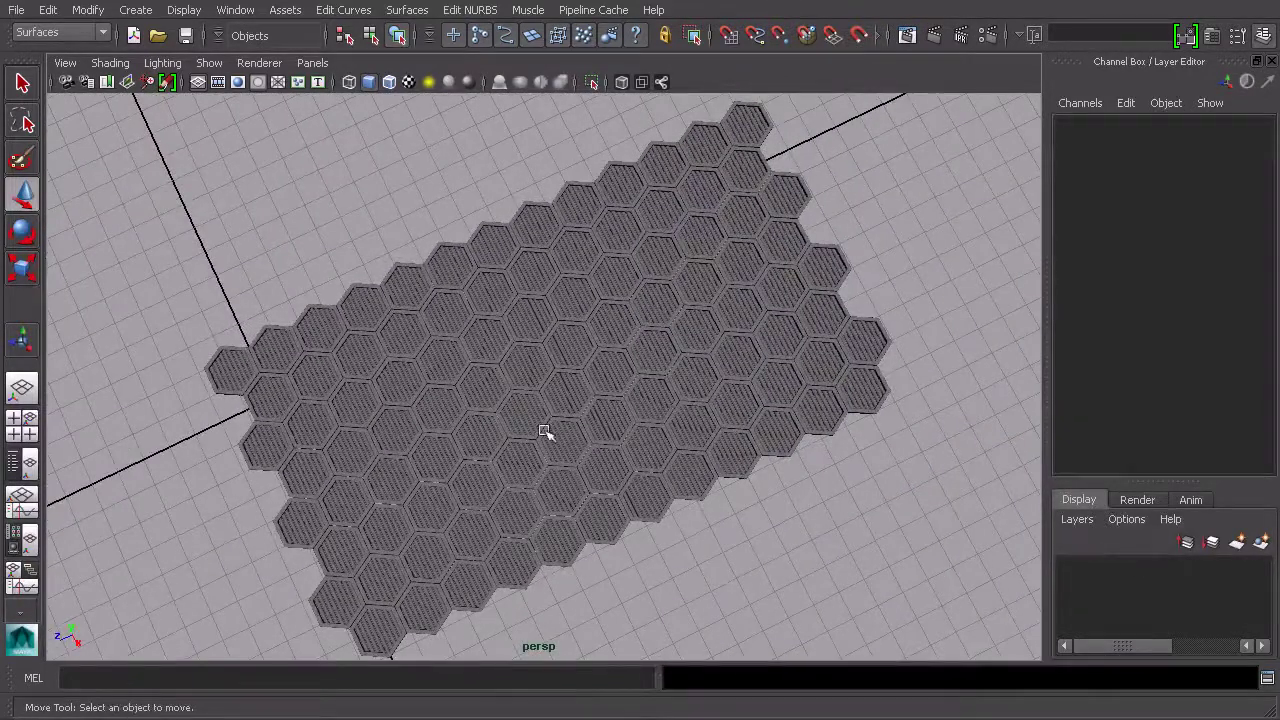
alt+drag(545, 432, 633, 350)
scroll(593, 397, up, 5)
click(527, 262)
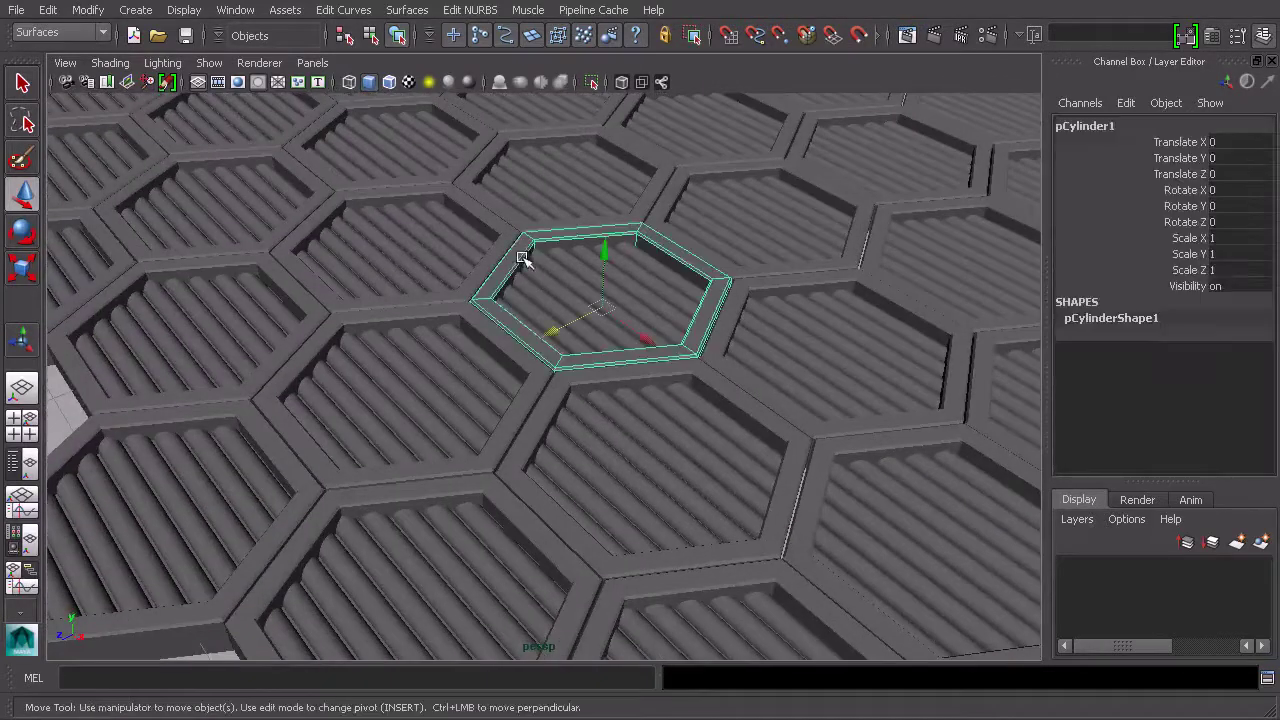
click(570, 268)
scroll(552, 292, down, 8)
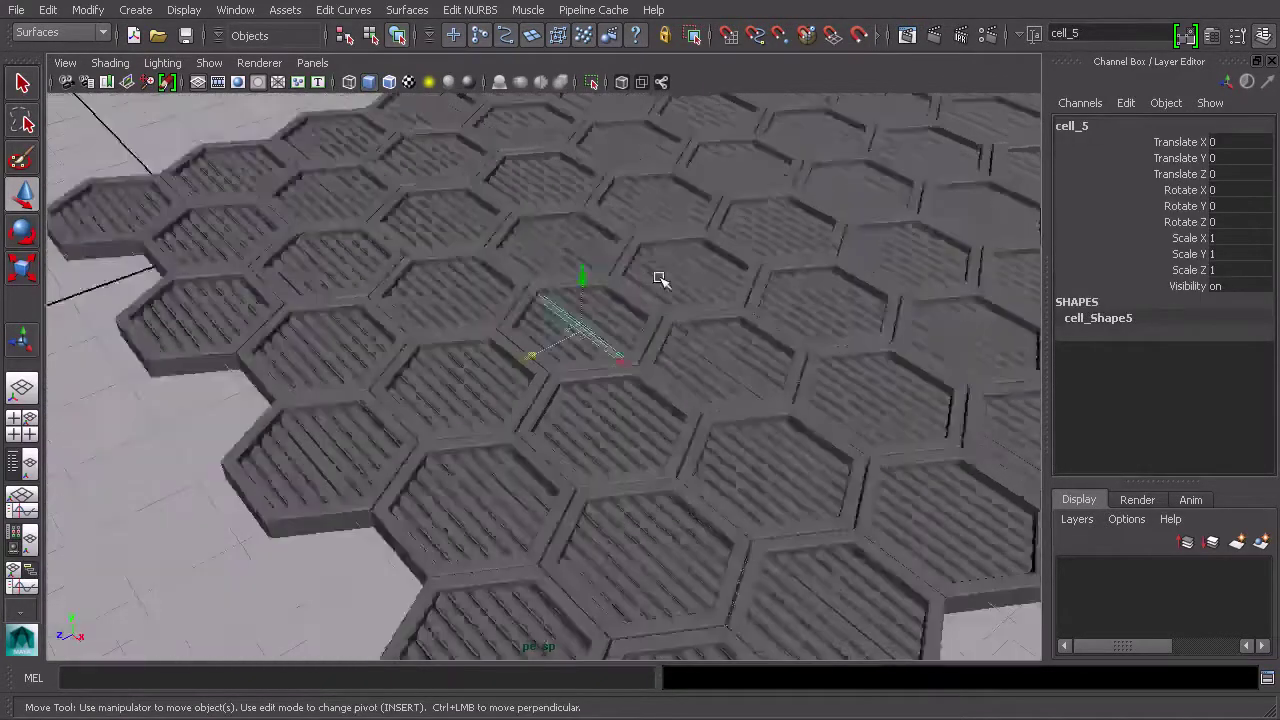
click(894, 418)
mouse_move(894, 418)
alt+mouse_down()
mouse_move(898, 486)
mouse_move(806, 457)
mouse_move(631, 454)
mouse_move(665, 469)
mouse_move(726, 423)
mouse_move(737, 434)
mouse_move(689, 369)
mouse_move(722, 362)
mouse_move(840, 366)
mouse_move(762, 453)
mouse_move(720, 383)
mouse_move(843, 357)
mouse_move(797, 377)
mouse_move(783, 463)
mouse_move(798, 437)
mouse_move(800, 449)
mouse_move(862, 450)
mouse_move(887, 428)
alt+mouse_up()
scroll(824, 431, up, 4)
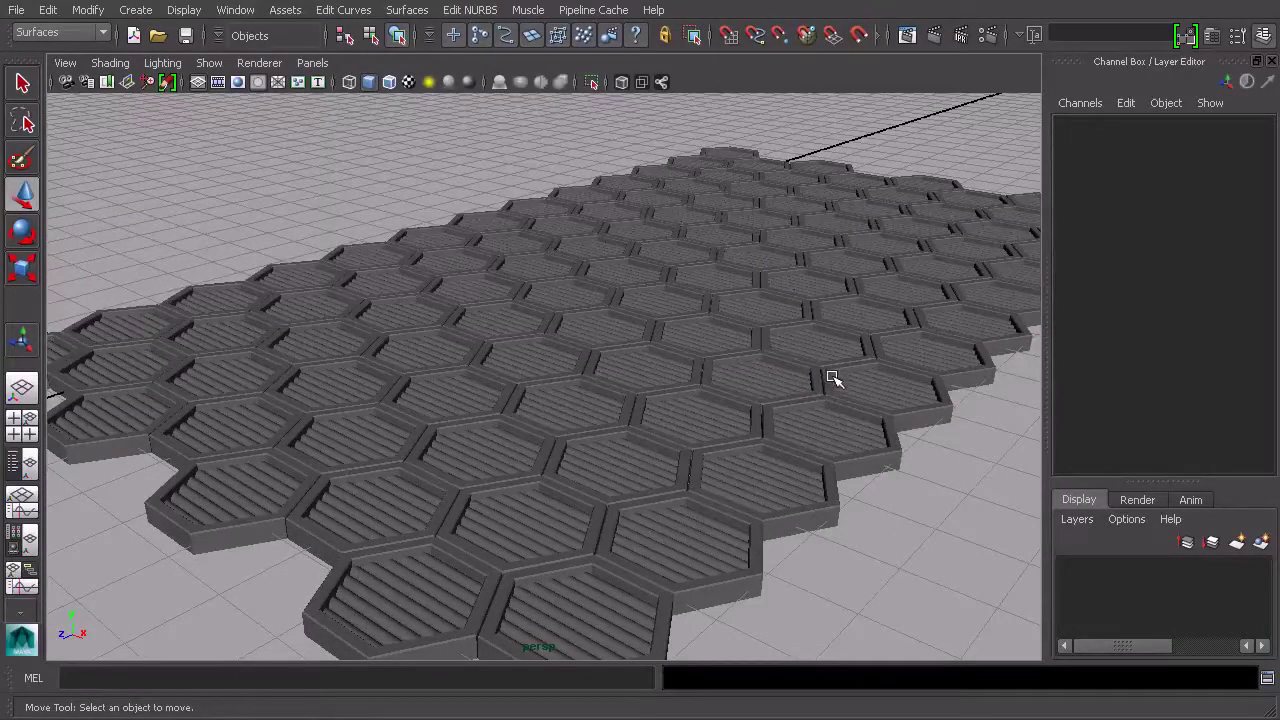
- Examine the overall outline and edges of the finished honeycomb panel from above and at an angle
scroll(788, 348, down, 5)
alt+drag(788, 349, 660, 372)
alt+middle_drag(660, 372, 708, 332)
alt+drag(707, 331, 829, 366)
scroll(851, 357, down, 4)
alt+drag(683, 390, 703, 398)
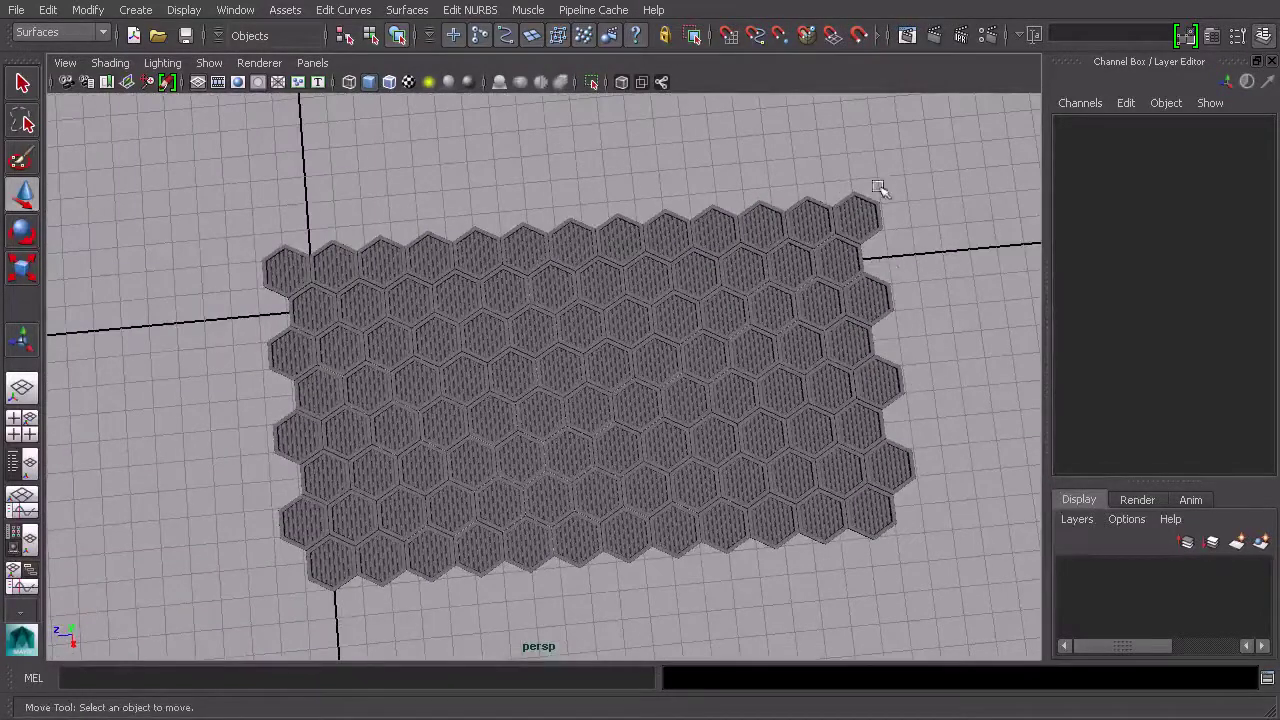
alt+drag(273, 598, 232, 318)
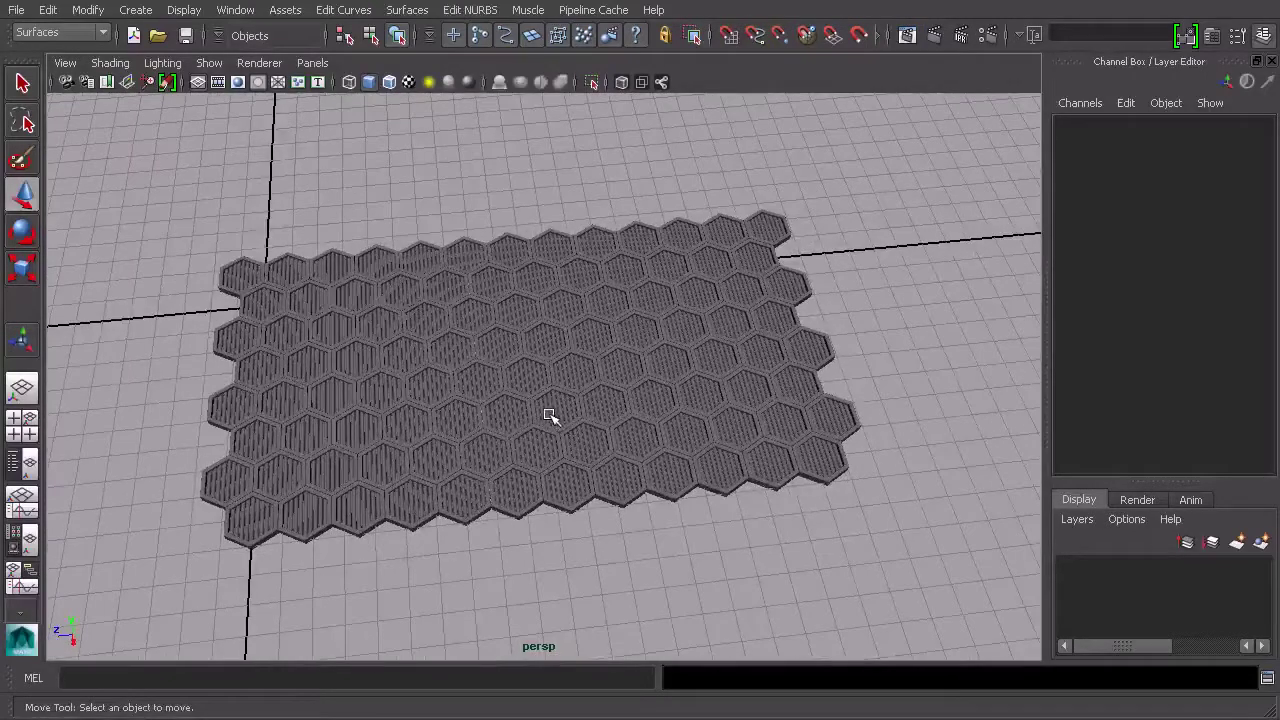
alt+drag(580, 434, 634, 409)
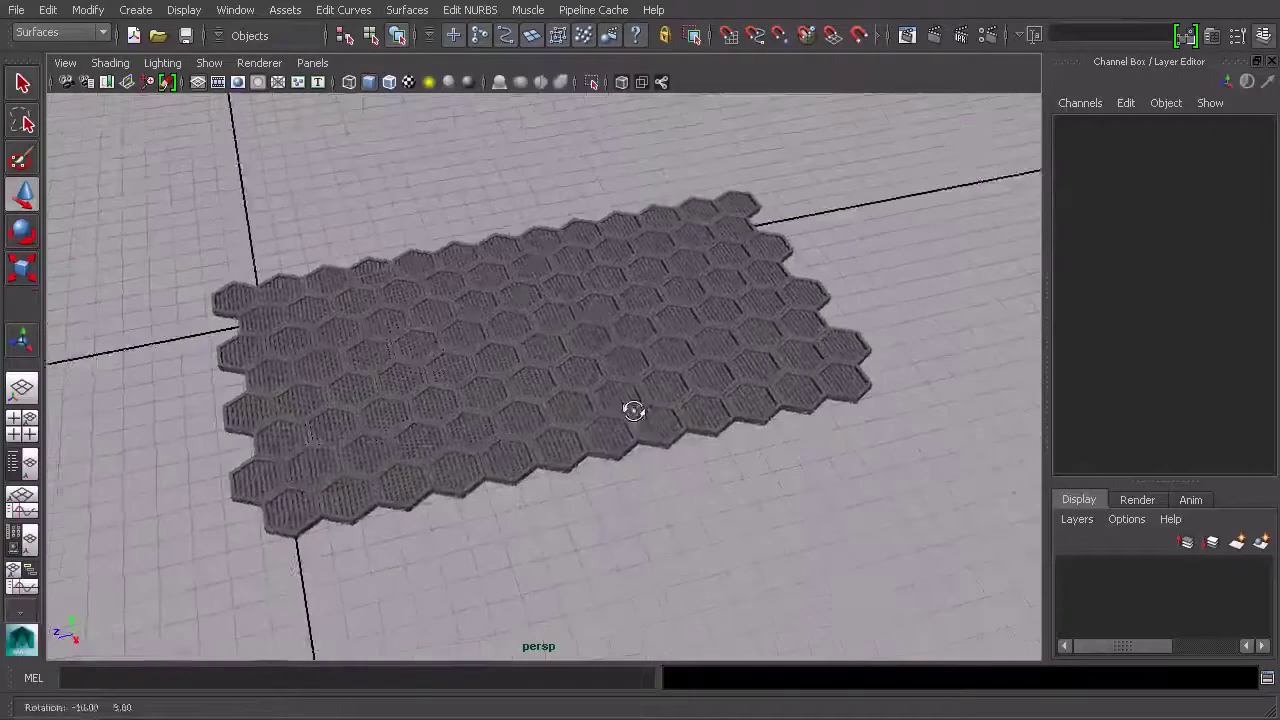